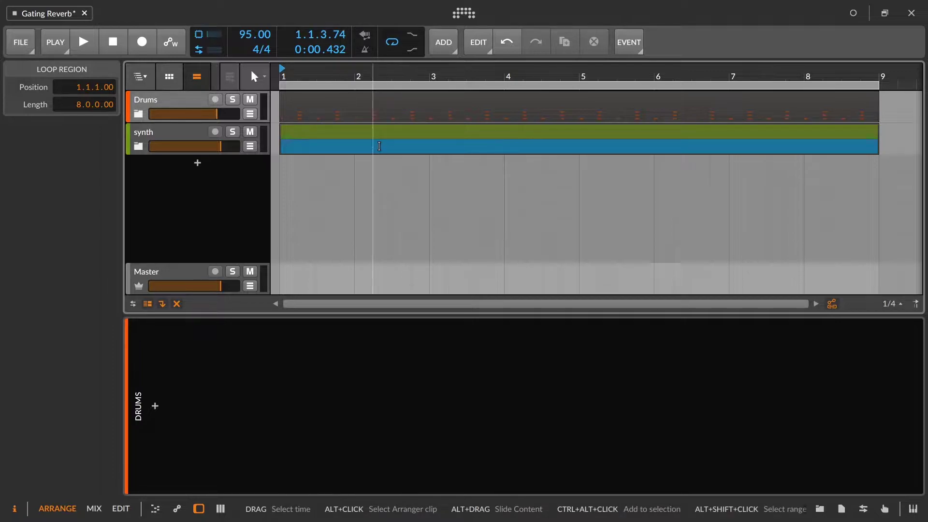
Play the project briefly, then place the insertion point in the Drums clip
key("space")
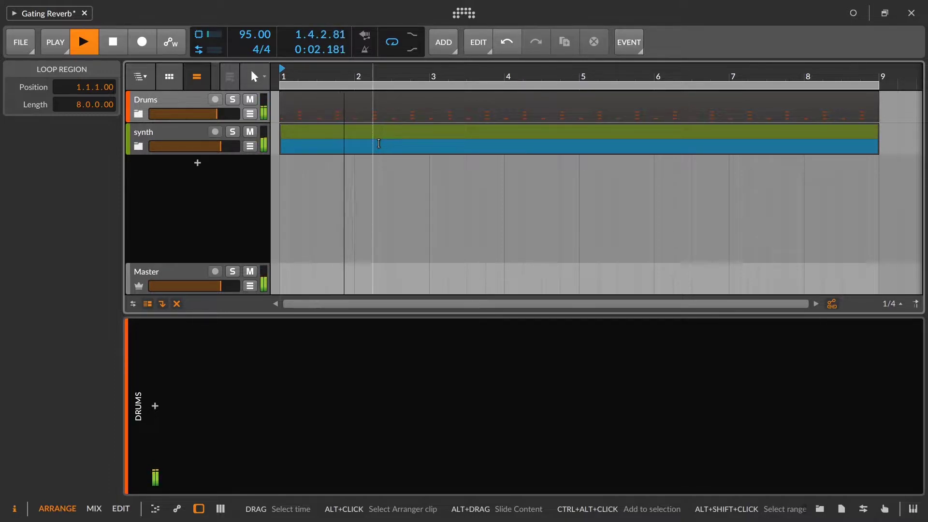
key("space")
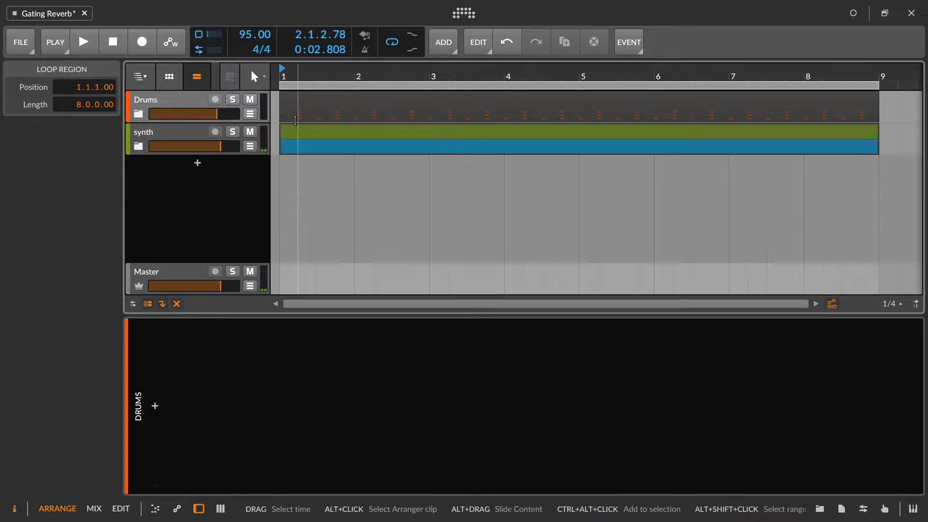
left_click(308, 119)
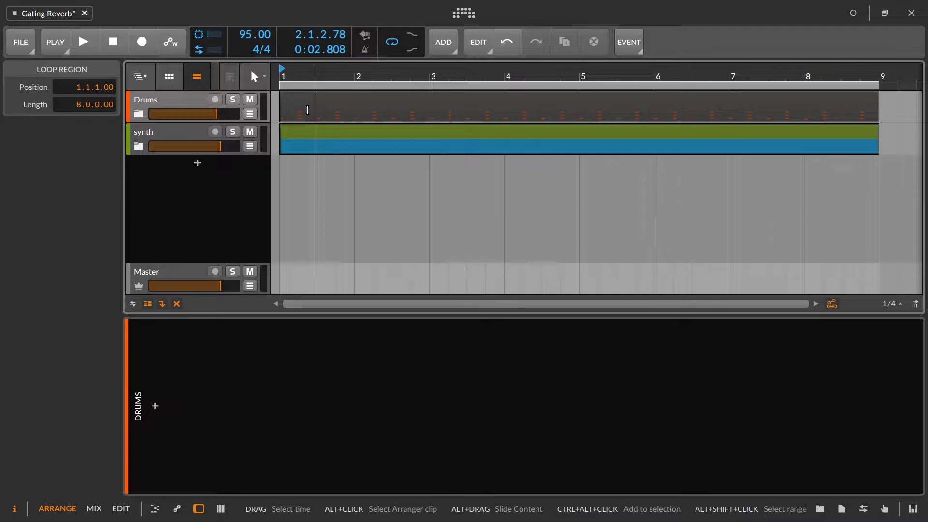
Expand the Drums group to reveal Drum Machine and enter the group
left_click(206, 110)
left_click(139, 114)
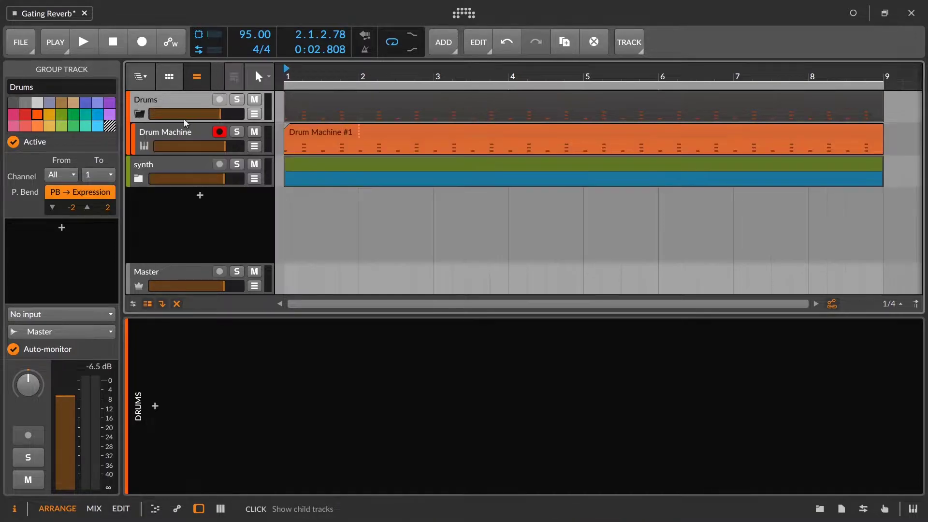
right_click(149, 99)
left_click(141, 81)
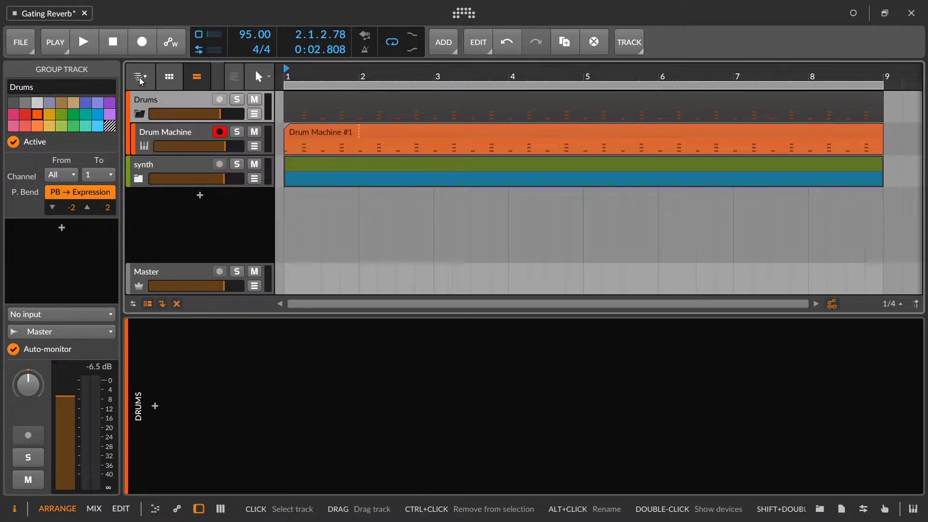
left_click(141, 81)
left_click(166, 124)
Add an effect track inside the Drums group and return to the project level
right_click(216, 207)
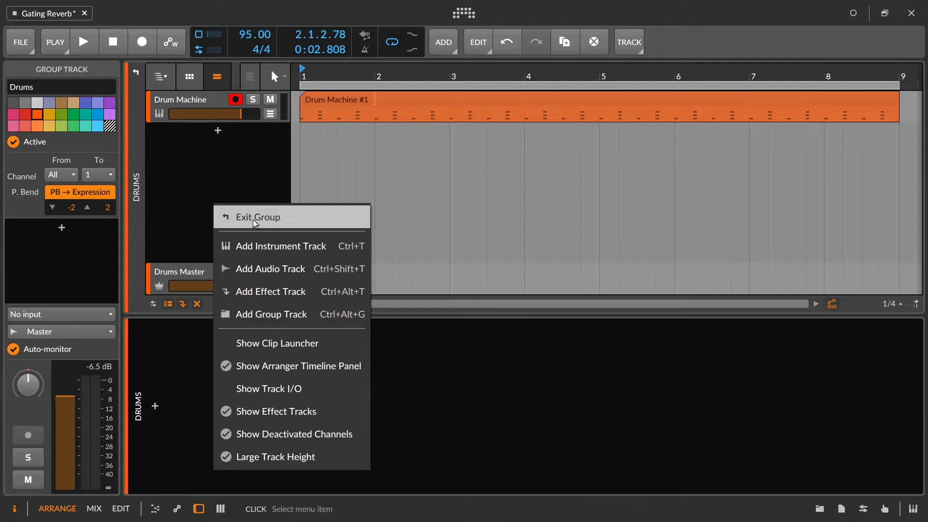
left_click(252, 291)
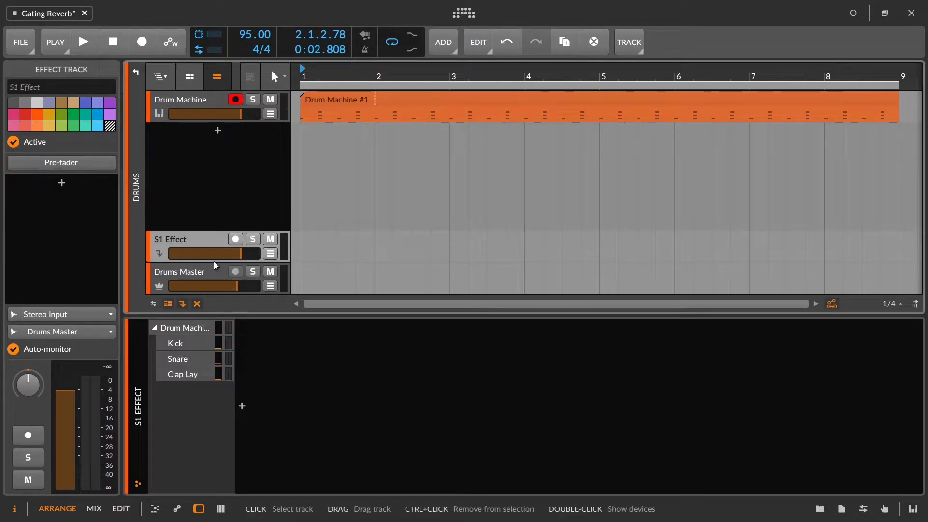
left_click(161, 76)
left_click(182, 99)
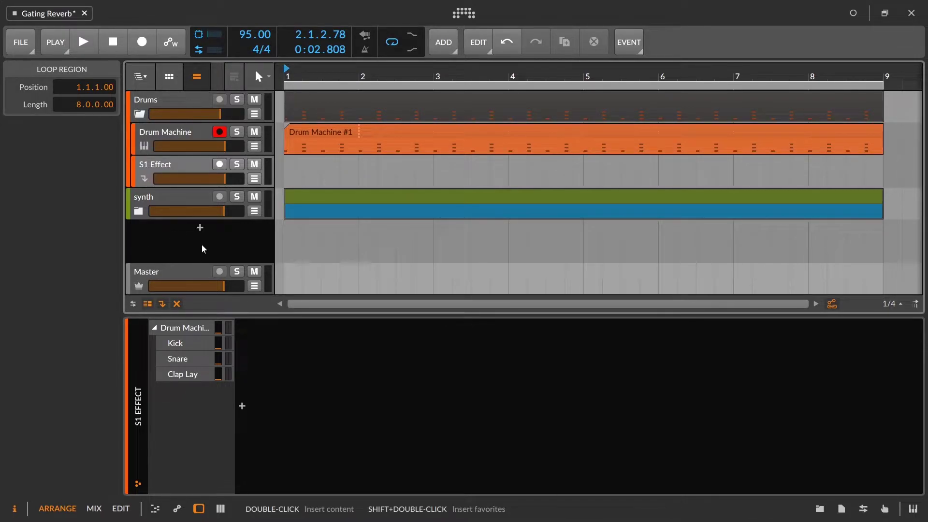
Add an extra effect track below the synth track, then delete it
right_click(194, 258)
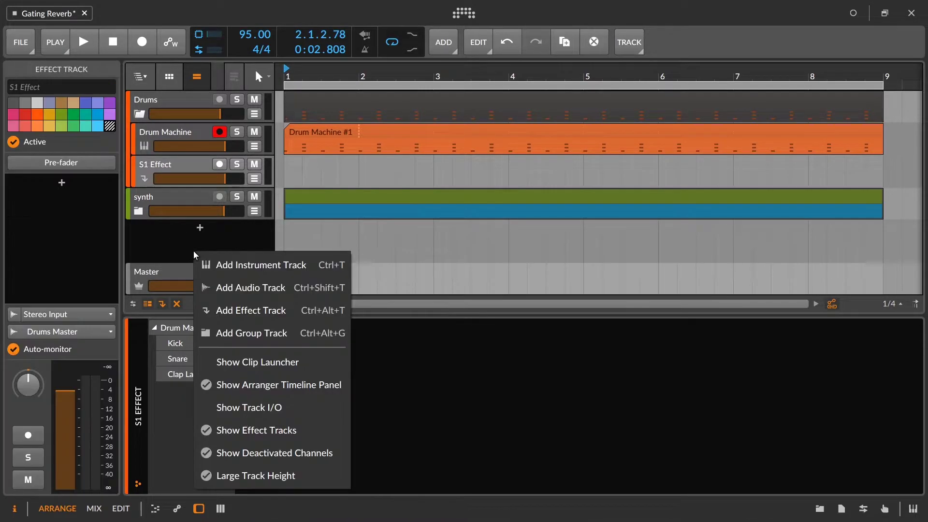
left_click(238, 311)
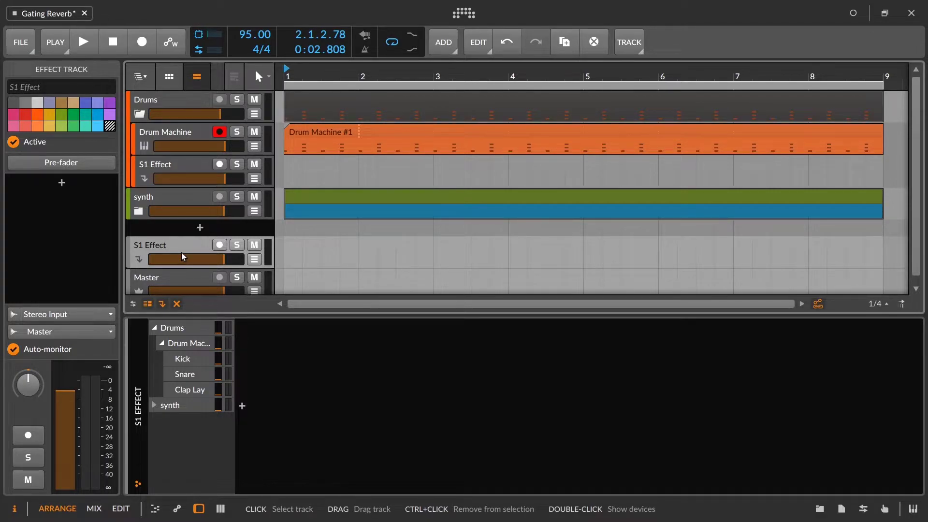
key("Delete")
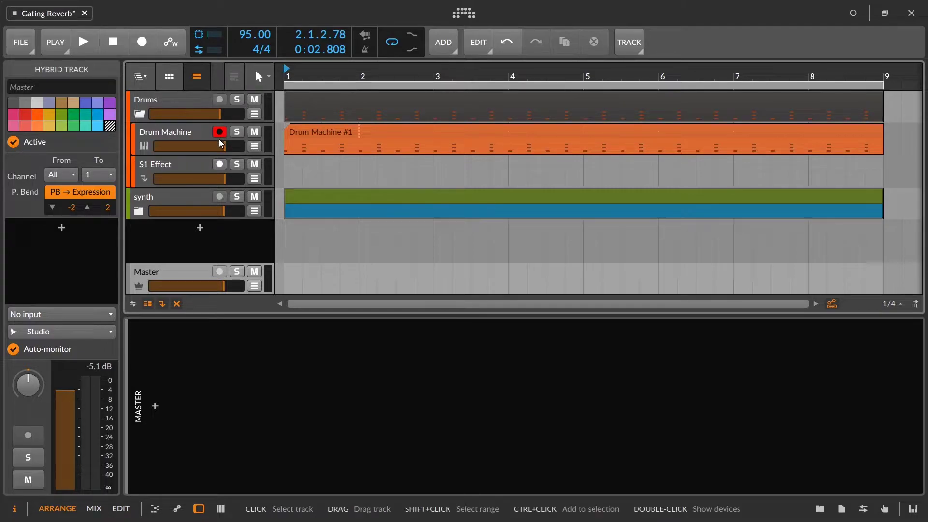
Rename the S1 Effect track to 'Gated Verb'
left_click(169, 166)
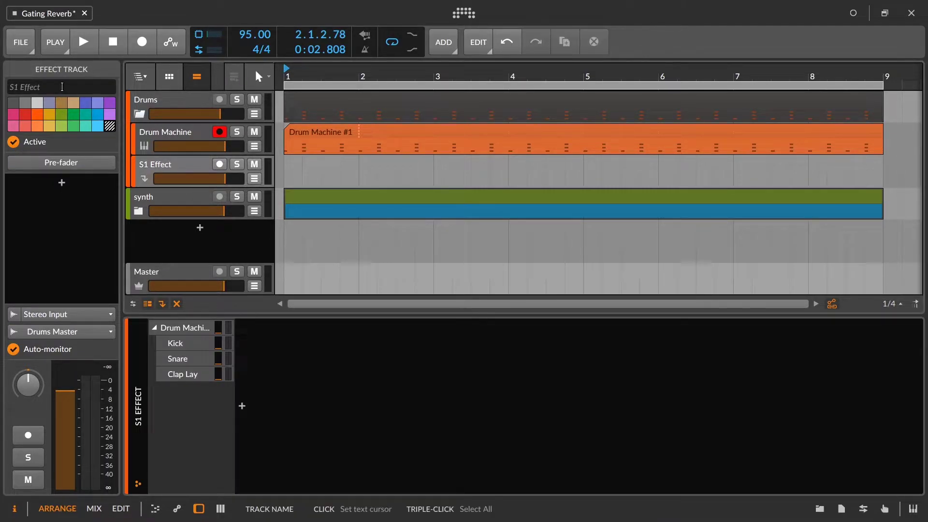
left_click(62, 87)
type("Gated Ver")
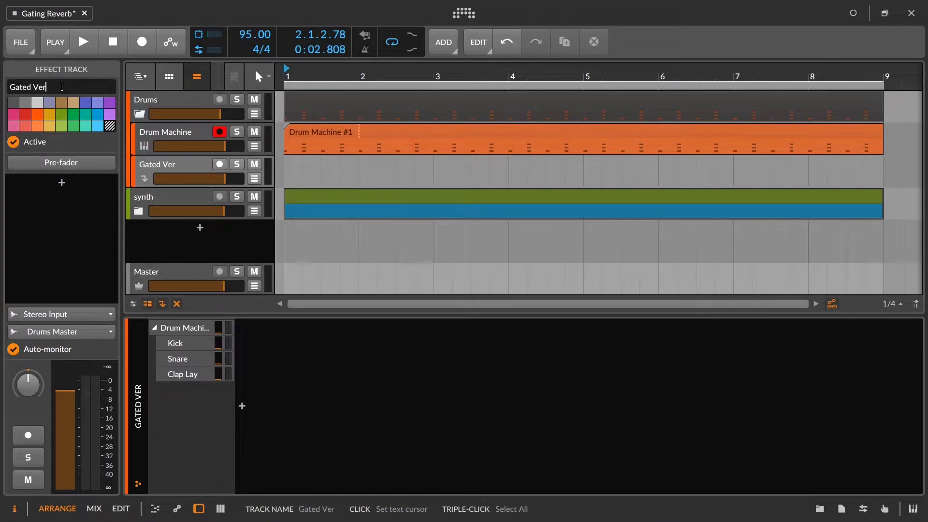
type("b")
Inside the Drums group, raise the Snare send into Gated Verb to 0.0 dB
left_click(137, 76)
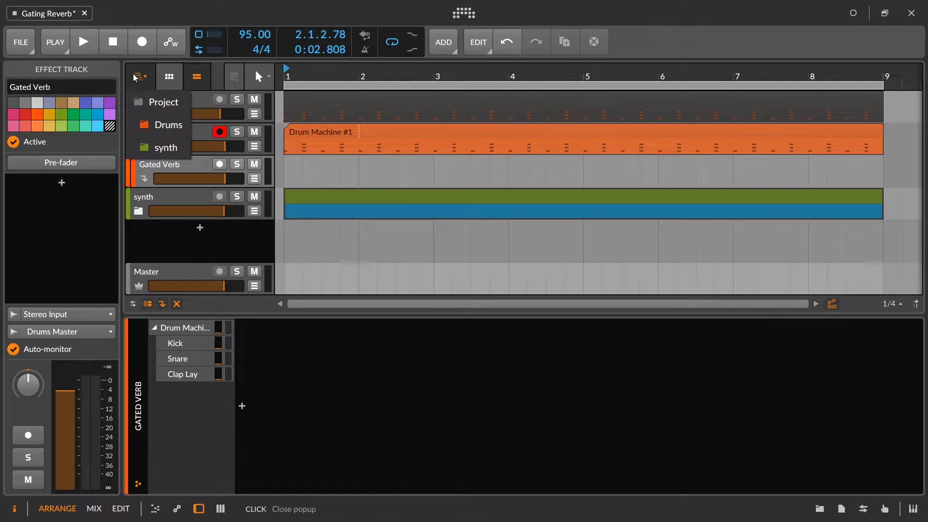
left_click(164, 125)
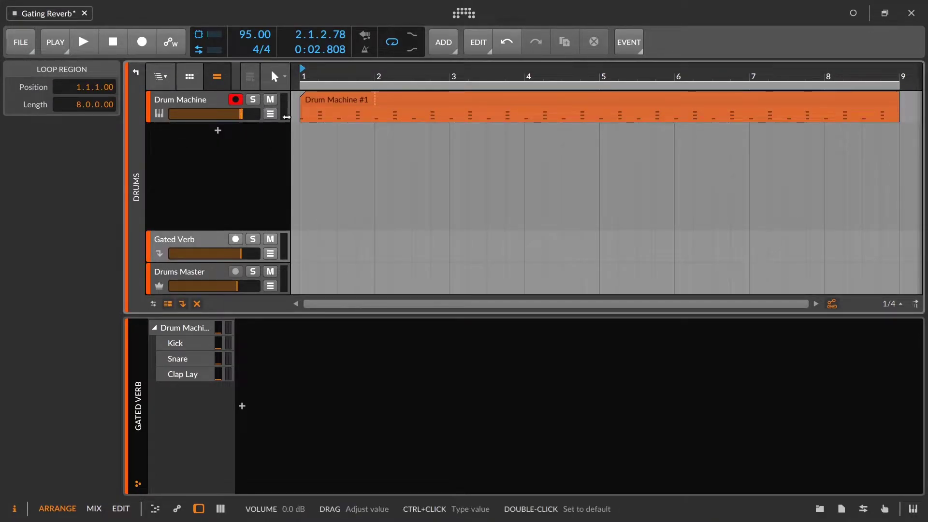
key("space")
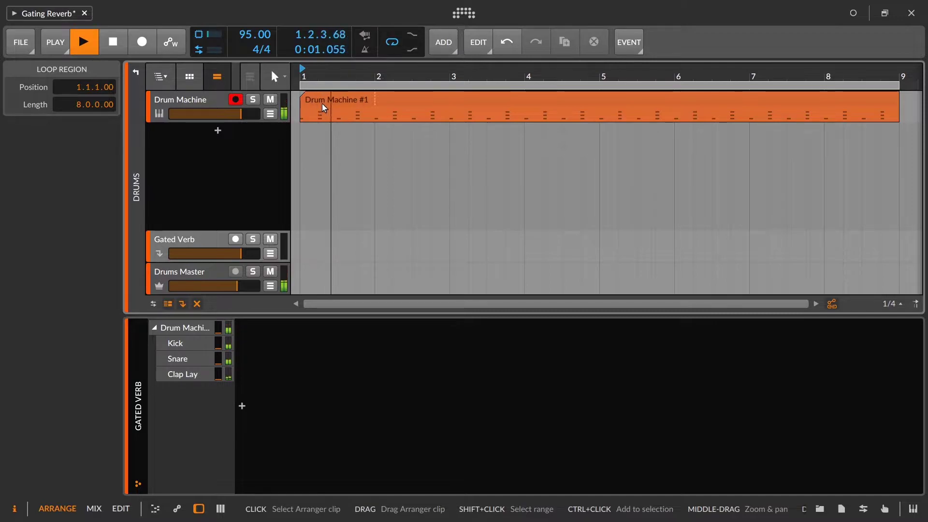
key("space")
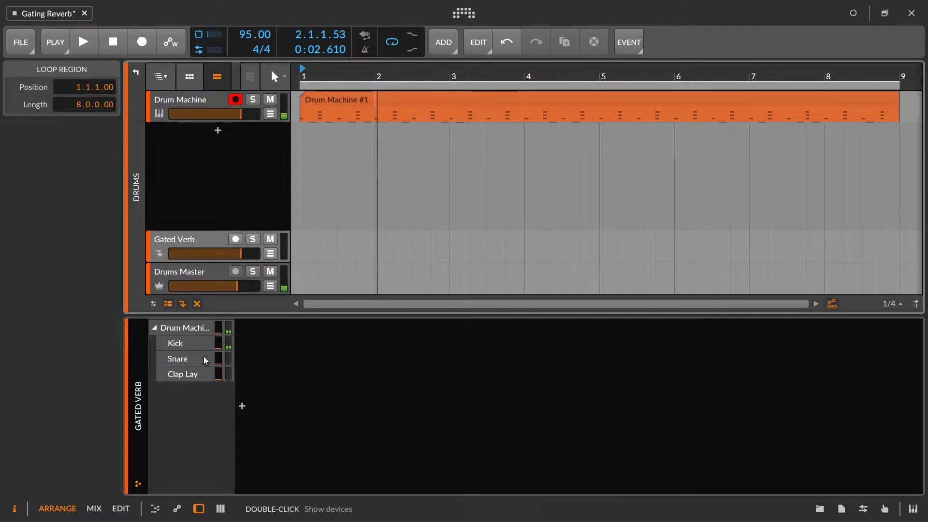
mouse_move(217, 359)
left_mouse_down()
mouse_move(219, 389)
mouse_move(218, 360)
left_mouse_up()
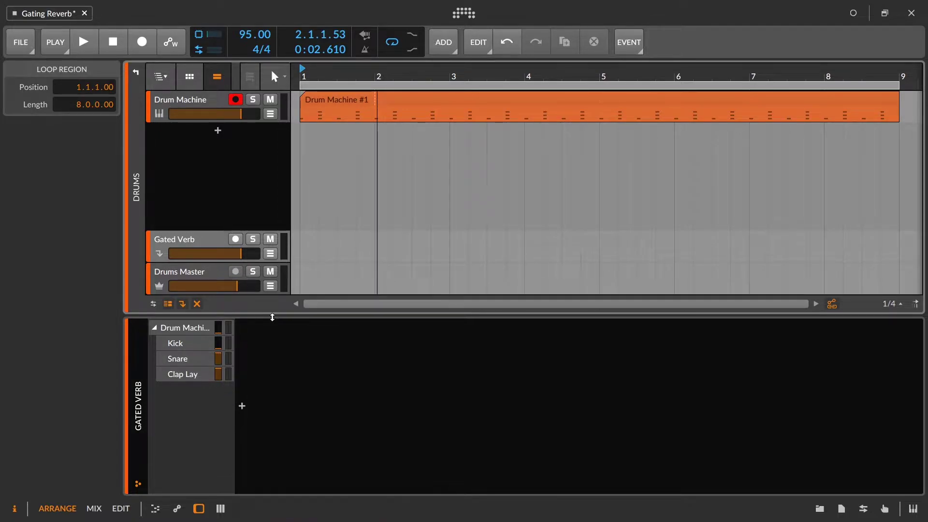
Audition Gated Verb soloed while adjusting Drums Master volume, then reset it to 0.0 dB
left_click_drag(239, 286, 296, 364)
key("space")
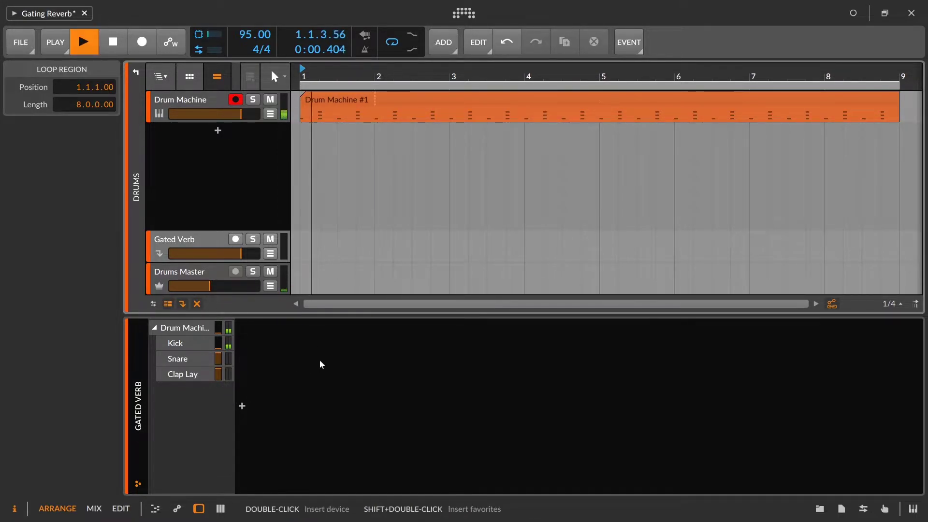
left_click_drag(209, 286, 224, 286)
left_click(252, 238)
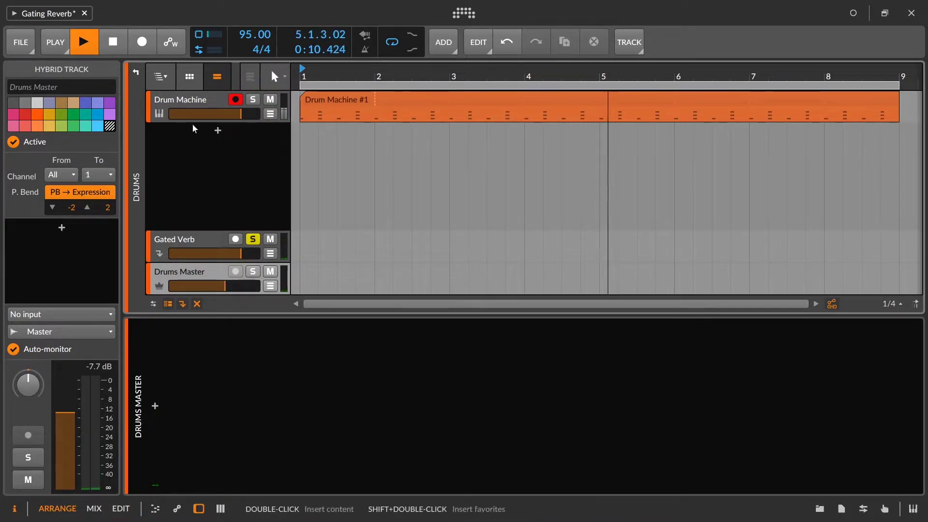
double_click(228, 286)
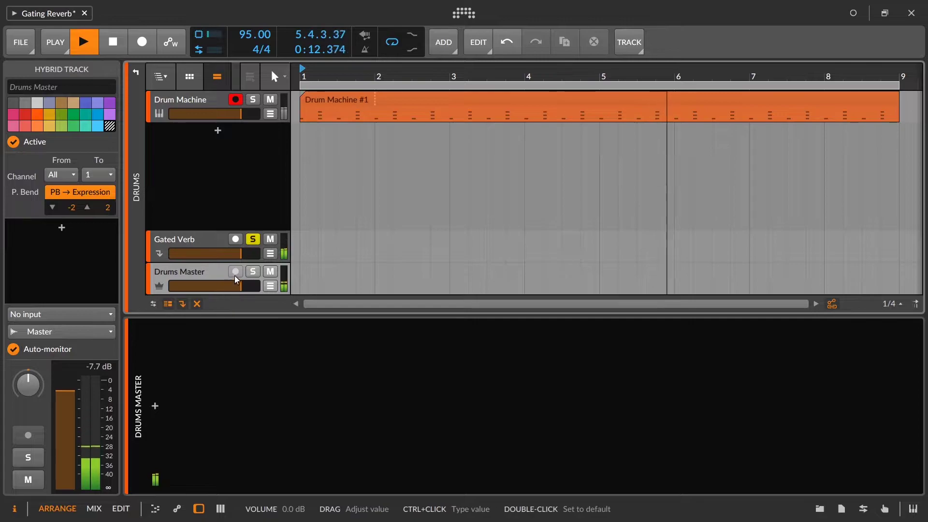
left_click(252, 239)
key("space")
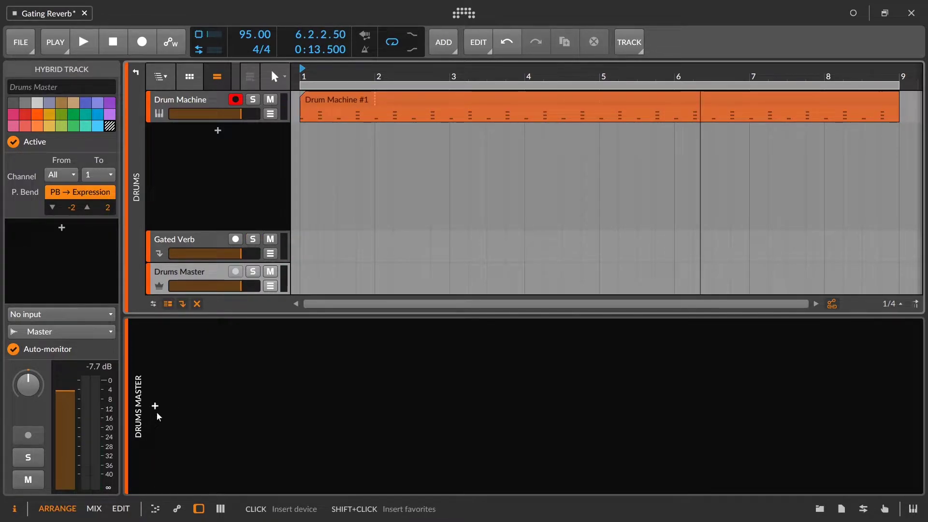
Add the TAL-Reverb-4-64 plug-in to the Gated Verb track
left_click(188, 245)
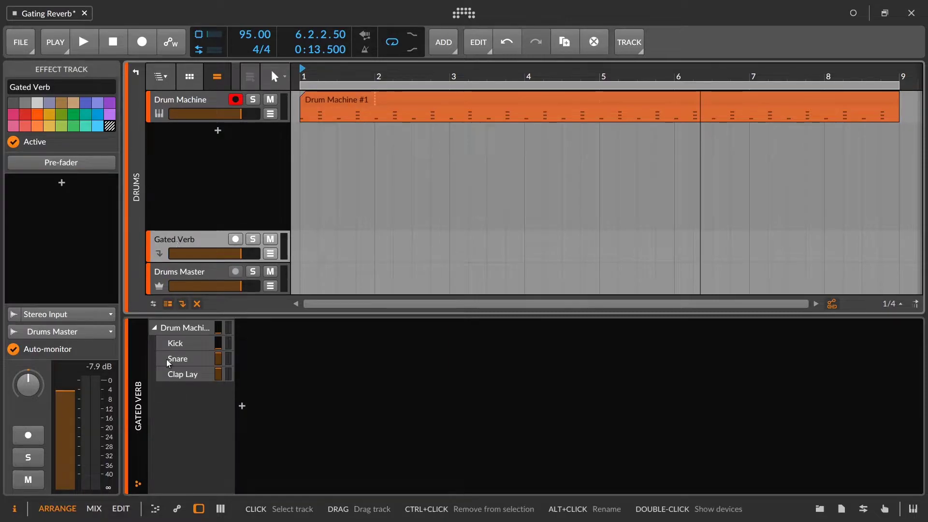
left_click(243, 409)
type("tal")
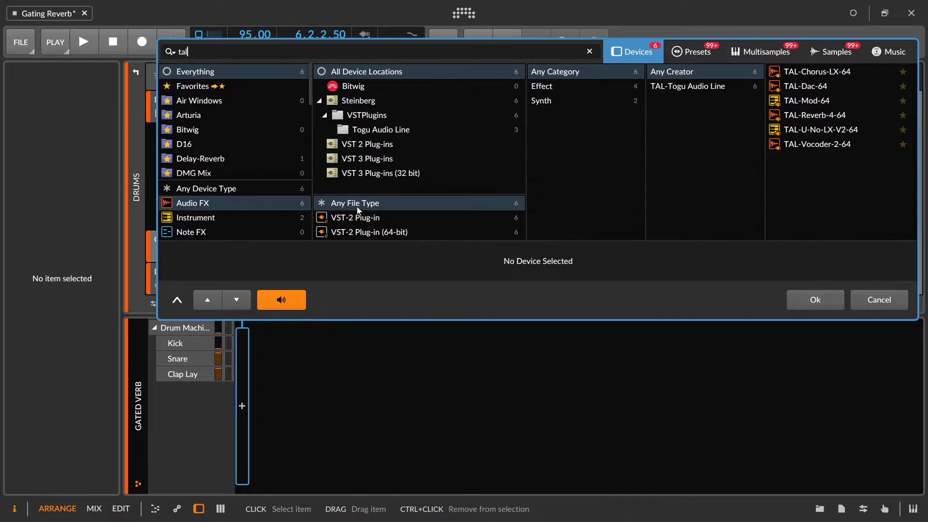
left_click(802, 116)
left_click(815, 299)
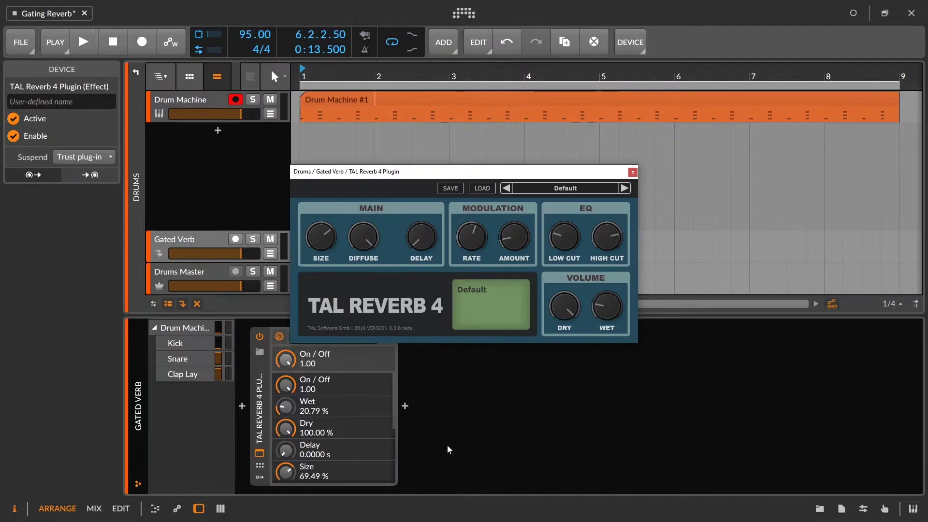
mouse_move(512, 224)
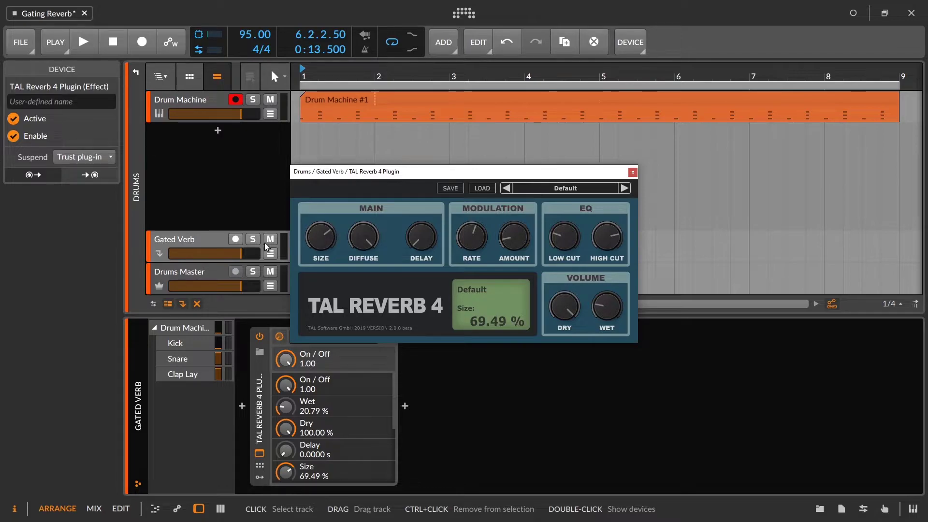
Set the reverb to 0% dry and 100% wet, and lower the Gated Verb volume
left_click_drag(564, 306, 548, 464)
left_click_drag(285, 405, 285, 357)
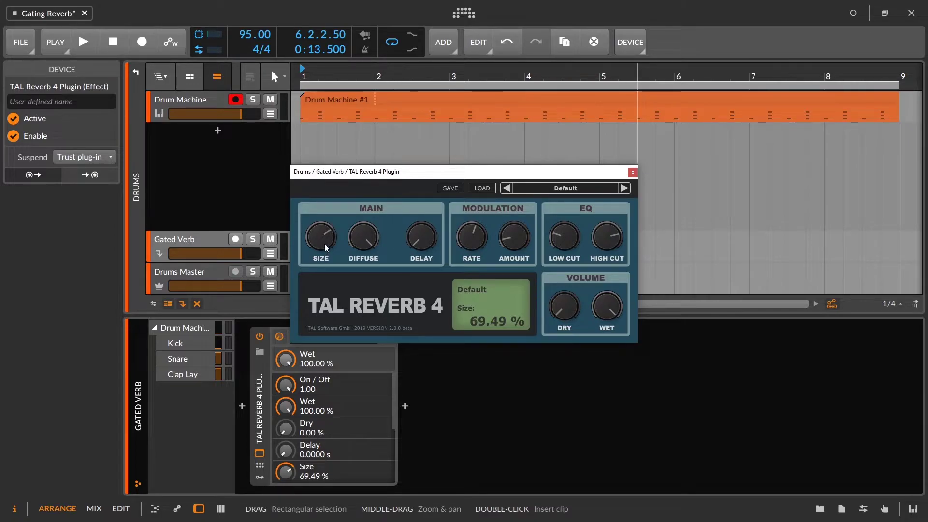
key("space")
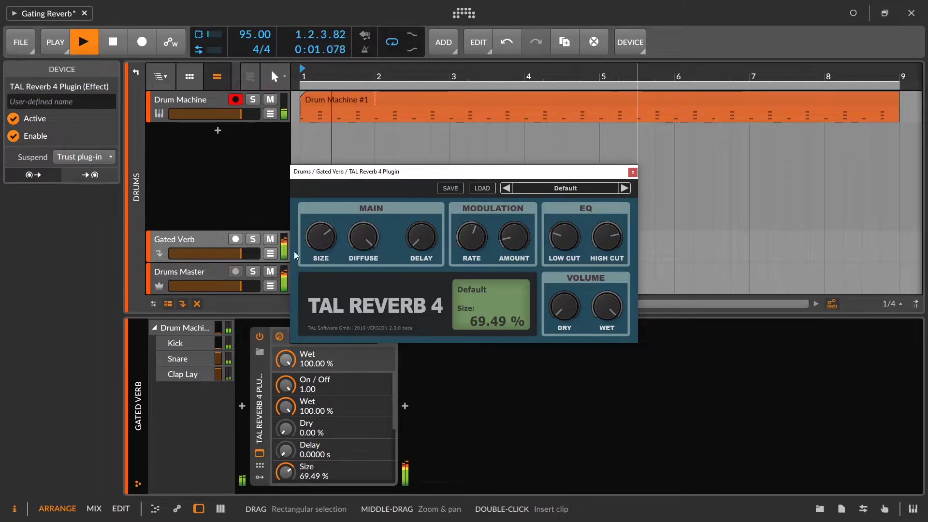
left_click_drag(245, 256, 223, 256)
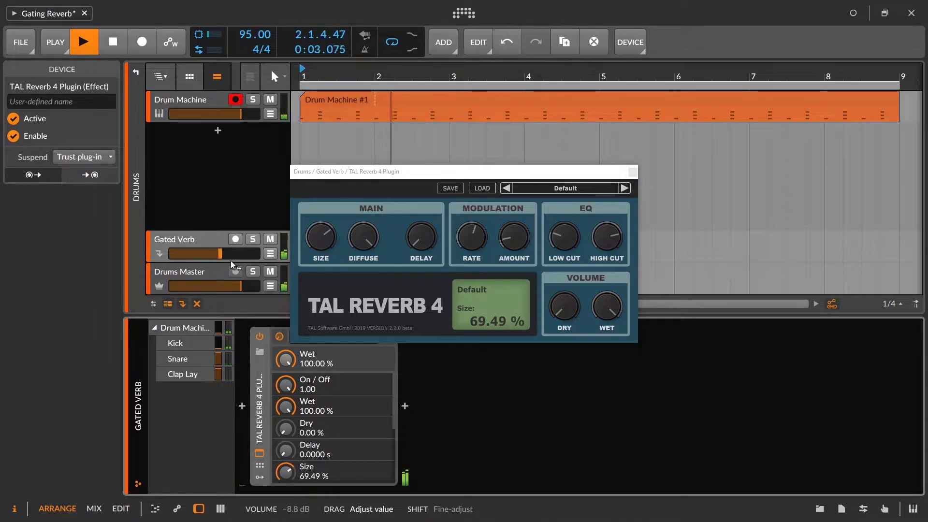
Shrink the reverb Size to about 15%, then raise it back to 74.69%
left_click(330, 242)
left_click_drag(330, 243, 324, 312)
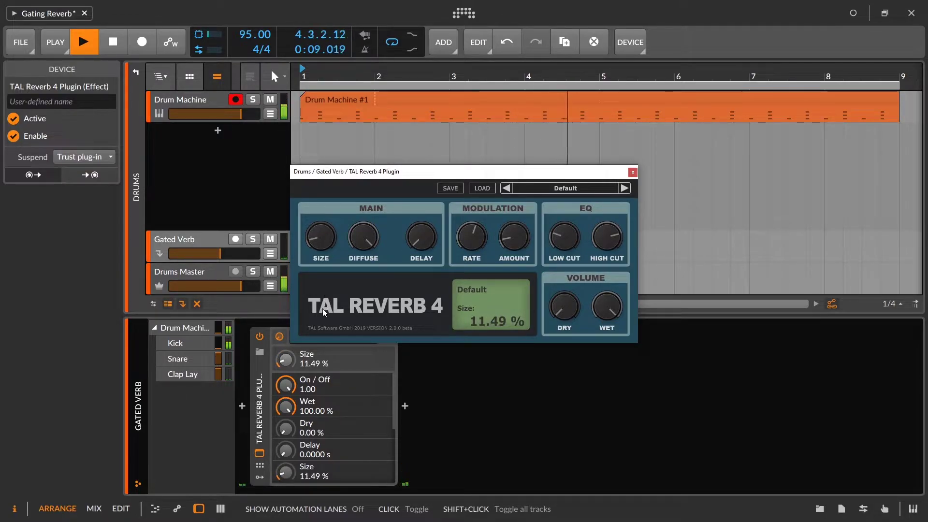
left_click_drag(324, 312, 346, 234)
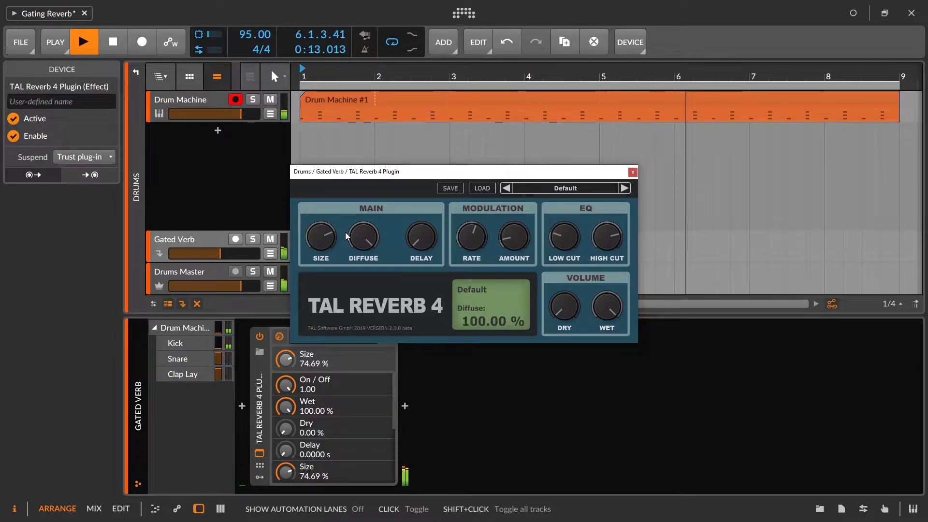
key("space")
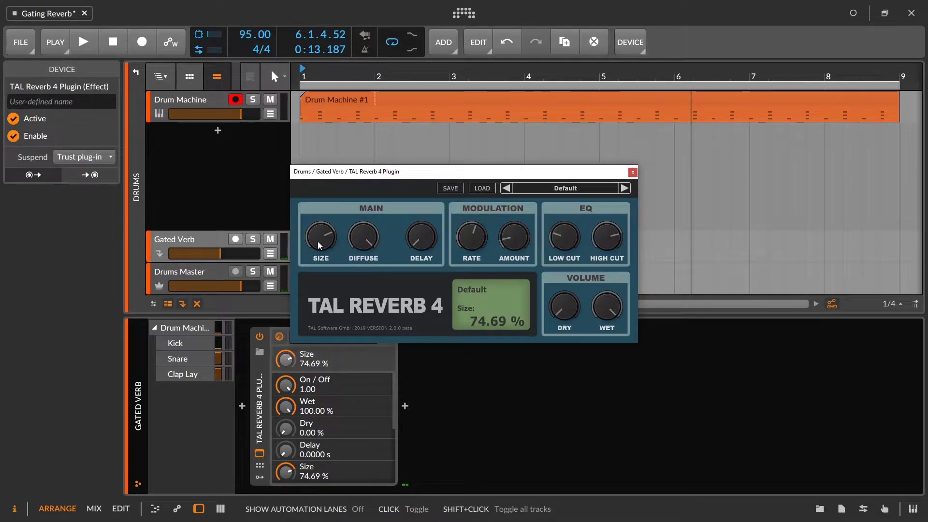
left_click_drag(513, 172, 359, 112)
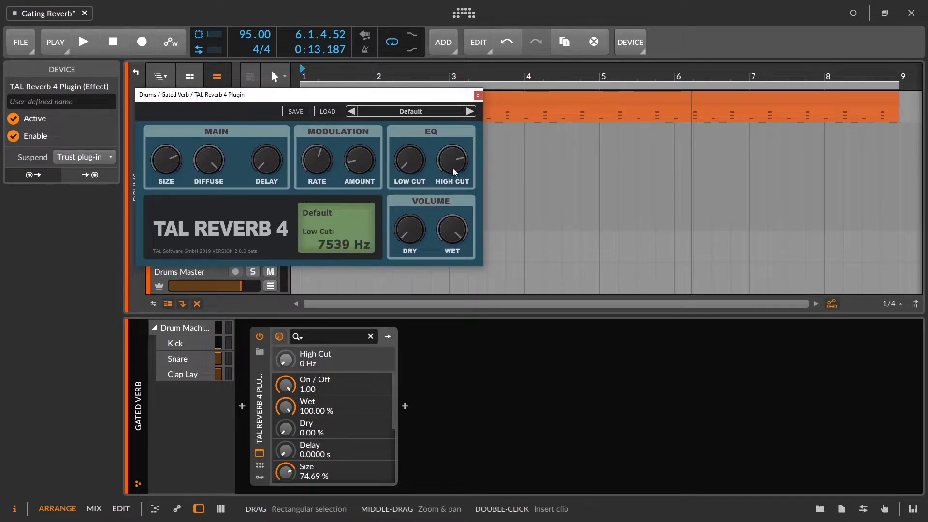
Insert a Gate device after TAL Reverb on the Gated Verb track
left_click(406, 406)
type("ga")
left_click(797, 72)
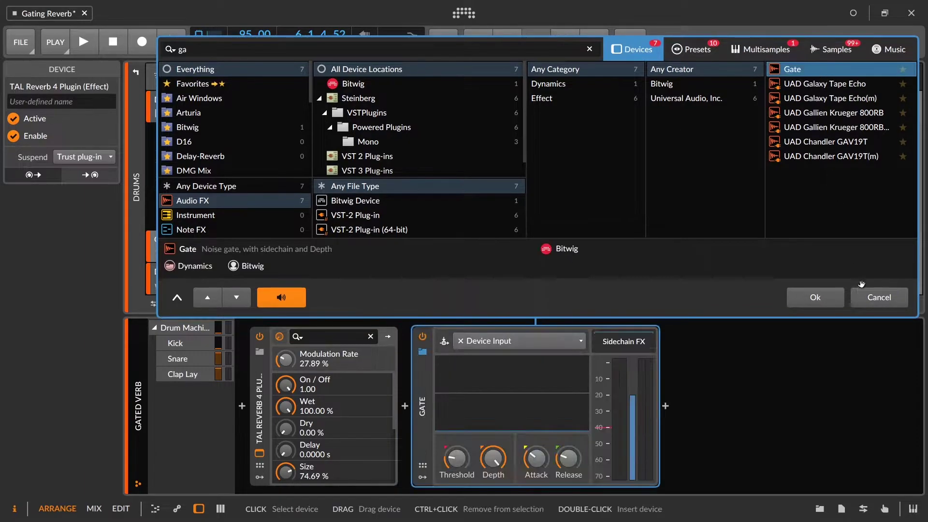
left_click(825, 294)
left_click_drag(368, 95, 618, 86)
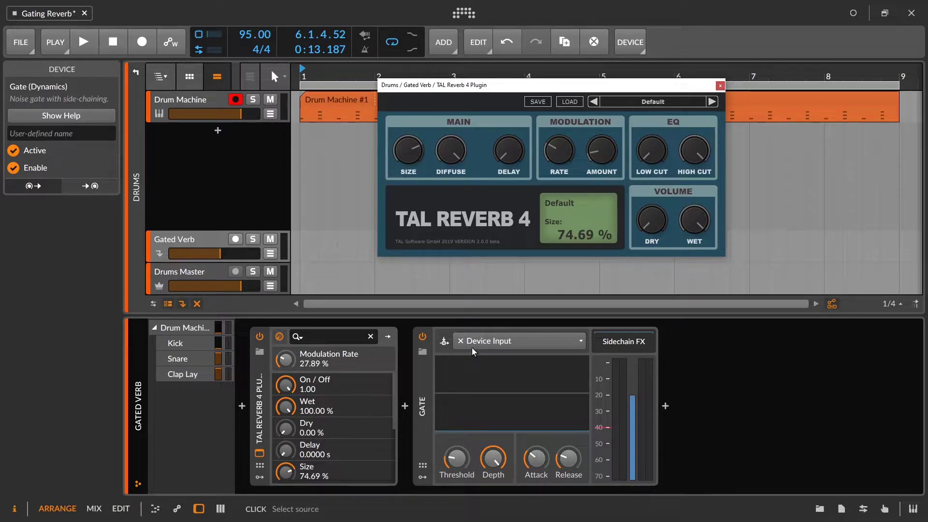
Set the Gate threshold to -13.3 dB, adjust its release, and browse presets without choosing
key("space")
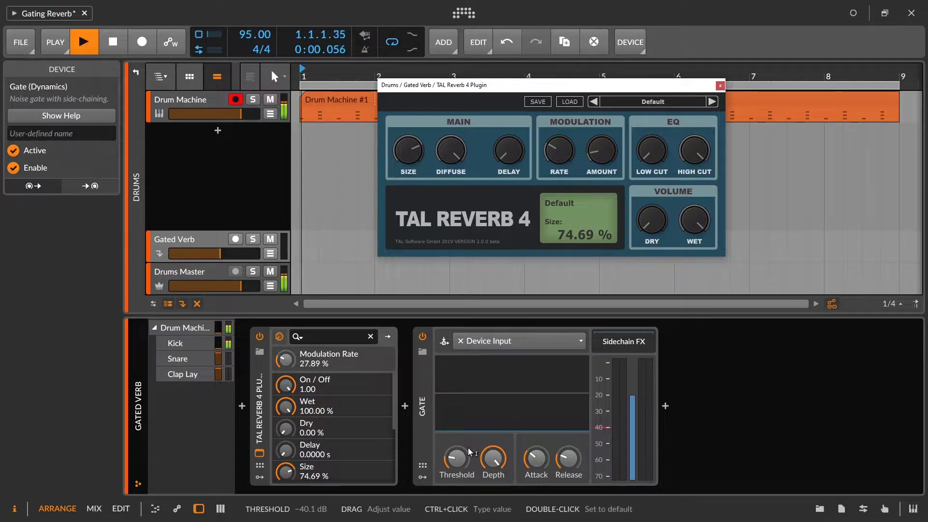
left_click_drag(461, 465, 461, 488)
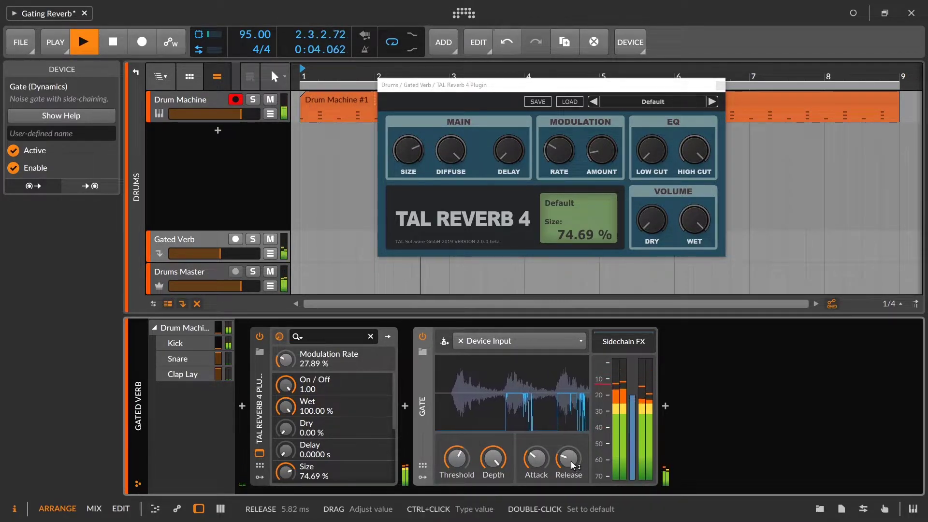
mouse_move(568, 458)
left_mouse_down()
mouse_move(536, 463)
mouse_move(576, 476)
mouse_move(569, 469)
left_mouse_up()
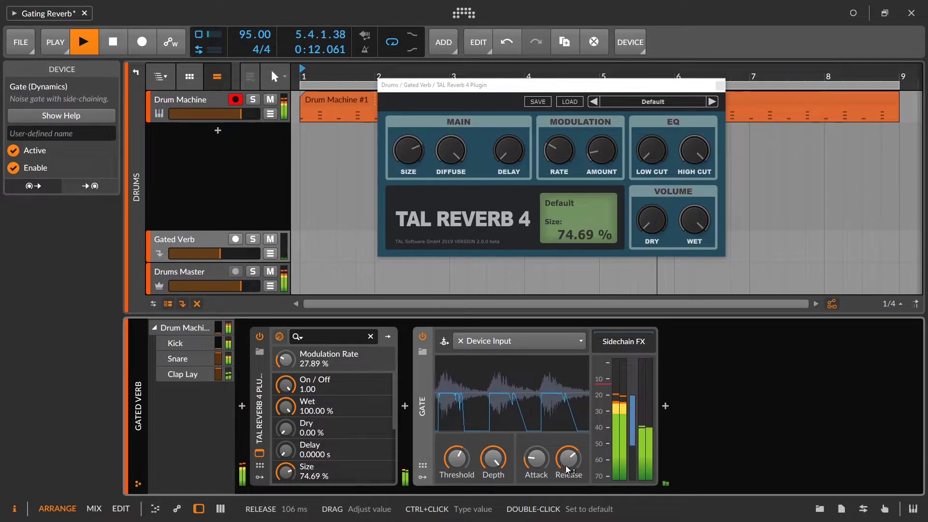
left_click(423, 351)
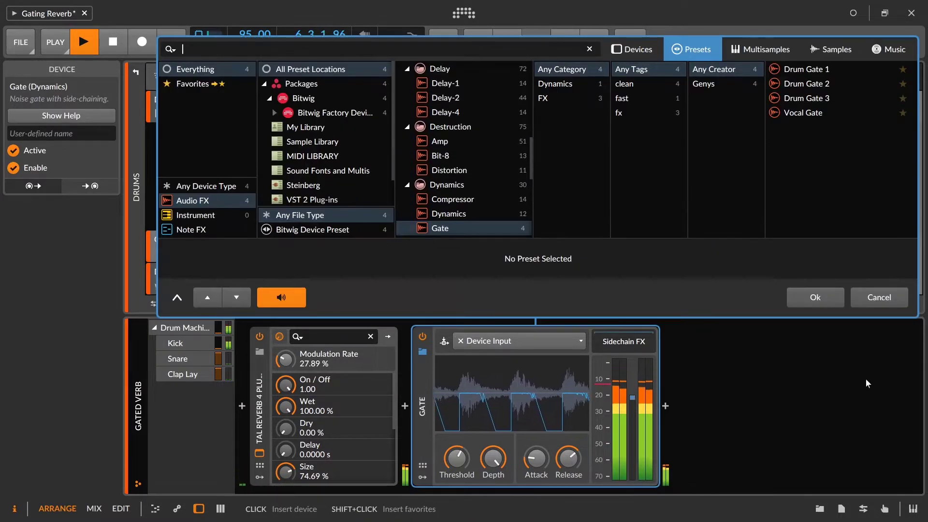
left_click(878, 296)
key("space")
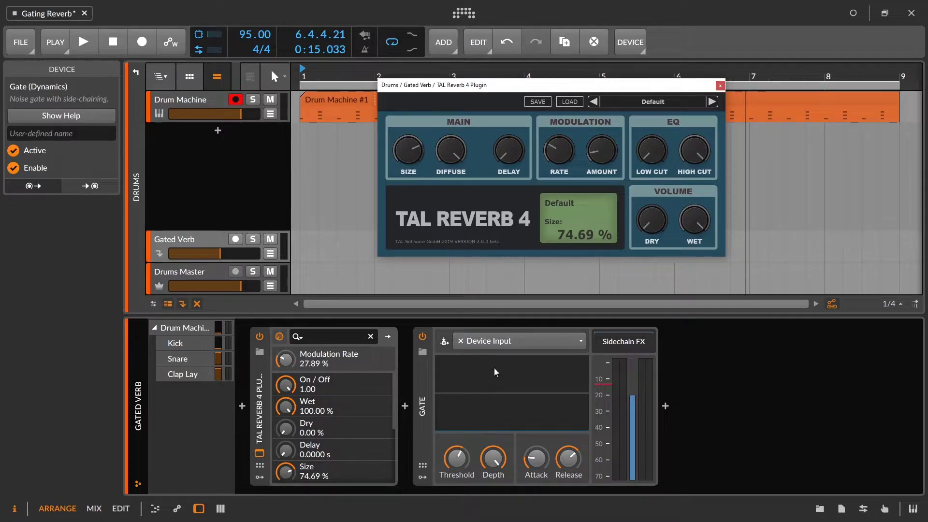
Set the Gate sidechain to Drums > Drum Machine > Drum Machine Chains > Snare (PRE)
left_click(499, 340)
mouse_move(536, 399)
mouse_move(665, 403)
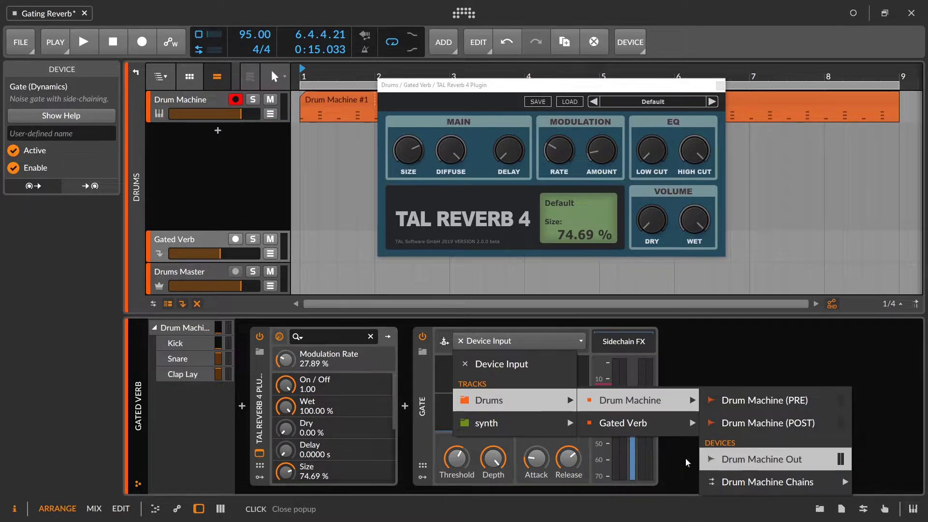
mouse_move(736, 483)
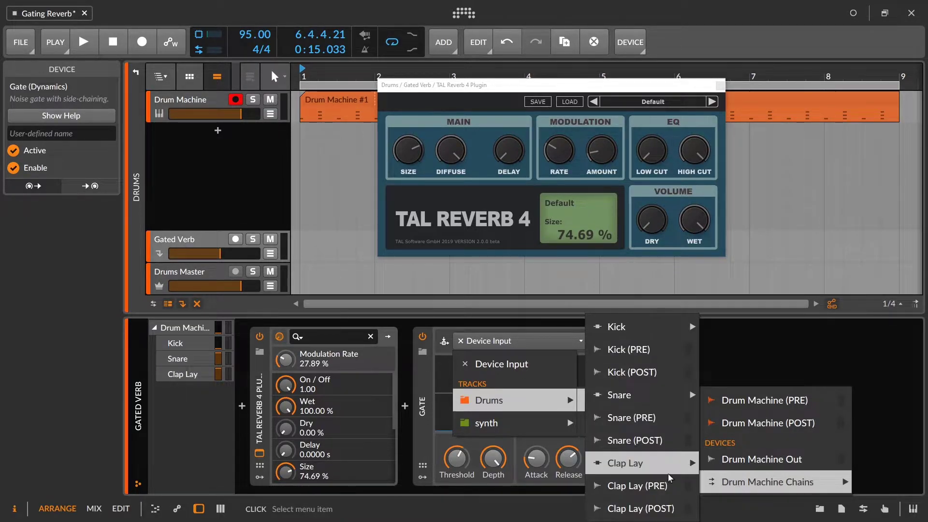
left_click(622, 425)
key("space")
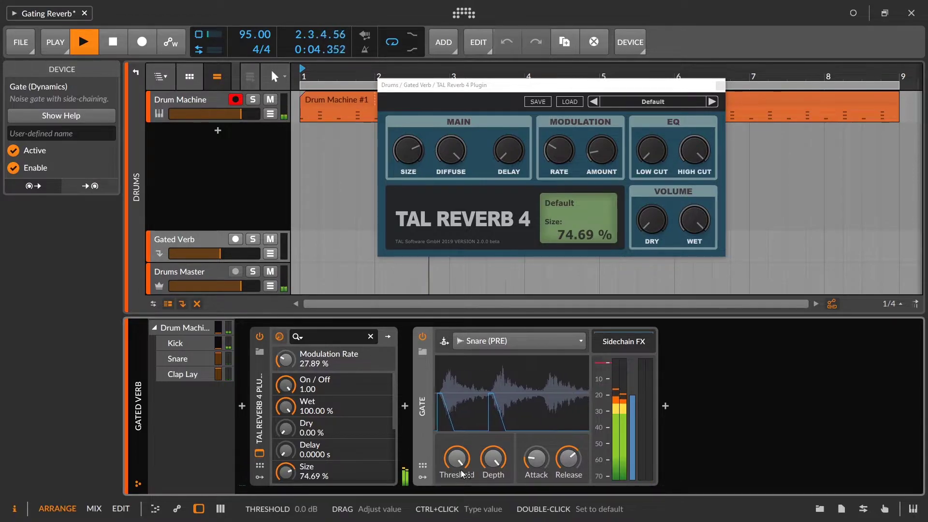
Set the Gate threshold to -9.2 dB and lengthen its attack to about 95.5 ms
left_click_drag(460, 470, 460, 500)
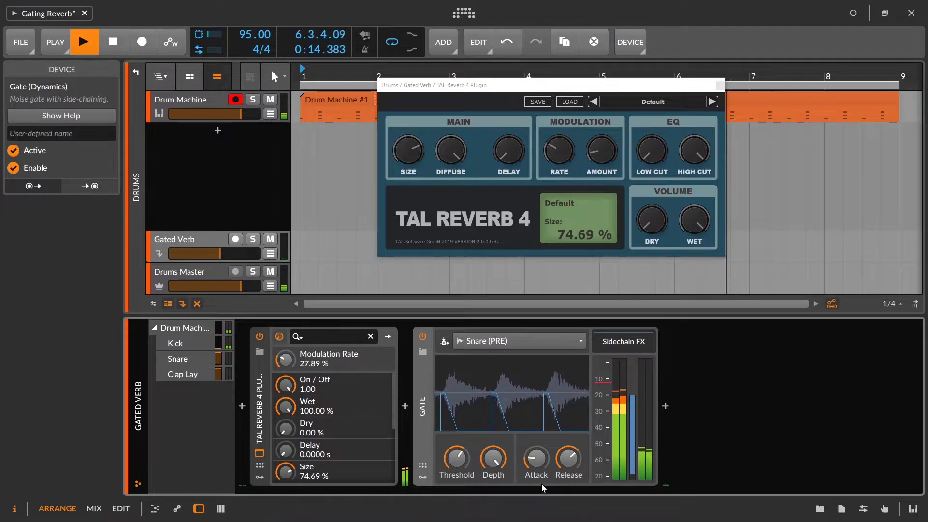
left_click_drag(536, 462, 537, 431)
left_click_drag(538, 478, 568, 458)
Unmute and select Gated Verb, and bring the TAL Reverb window forward
left_click(269, 239)
left_click(270, 238)
left_click(220, 258)
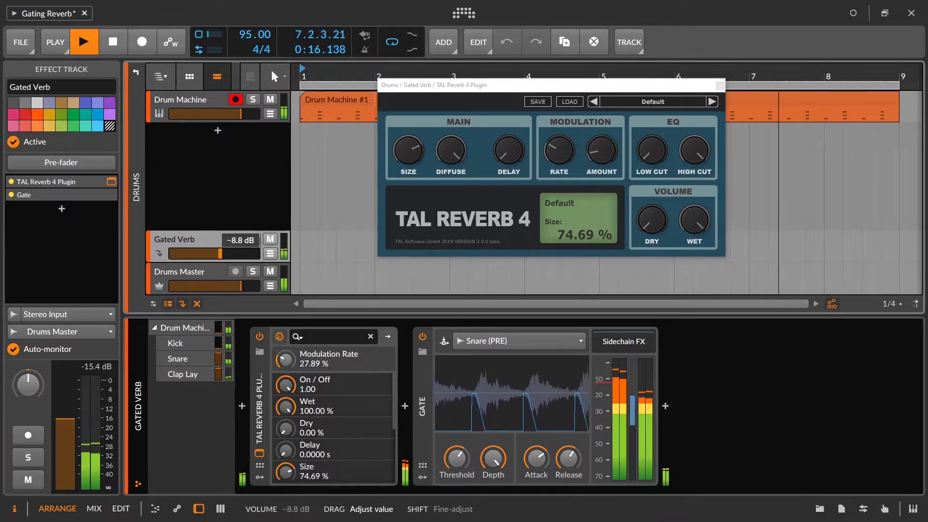
left_click(691, 149)
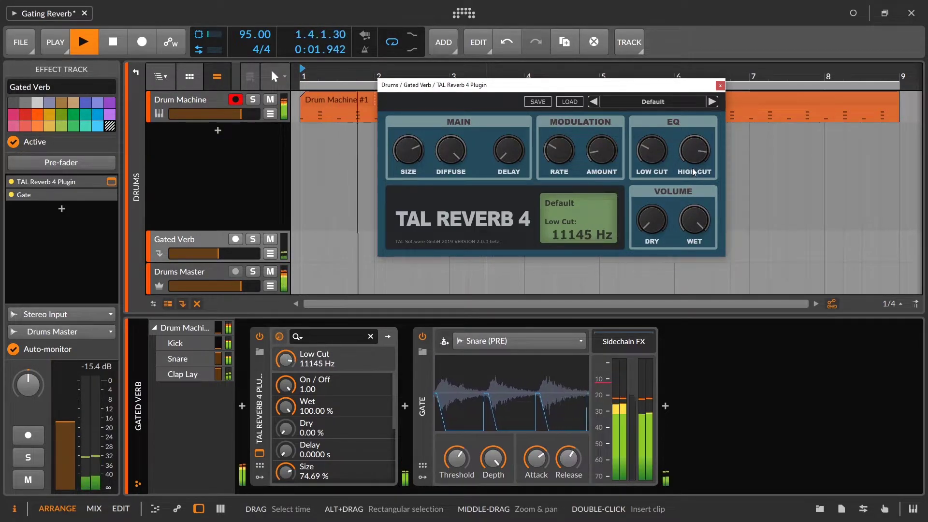
key("space")
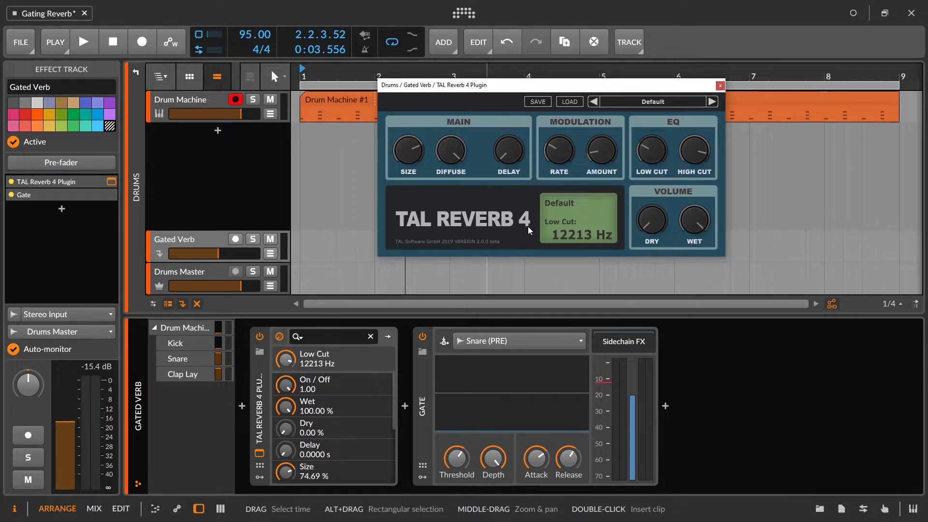
Lower the TAL Reverb diffusion while the loop plays
mouse_move(396, 152)
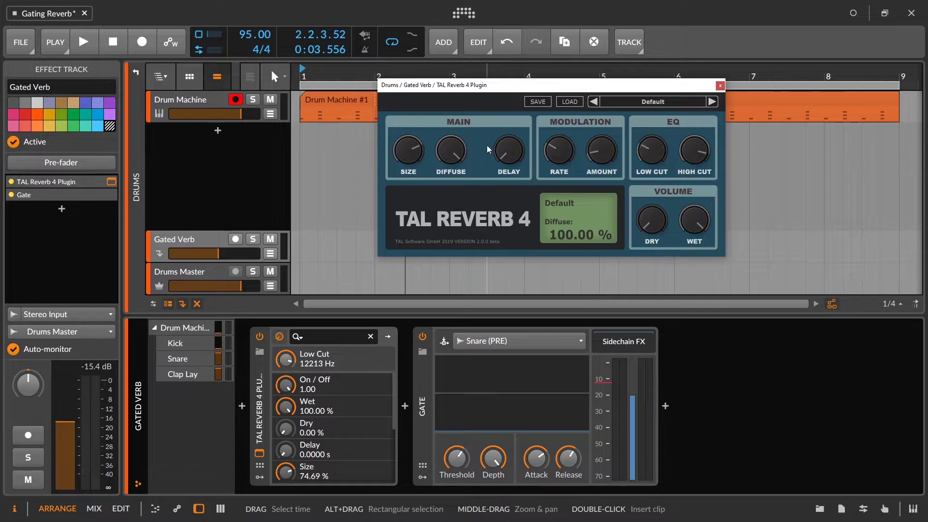
mouse_move(595, 154)
mouse_move(518, 153)
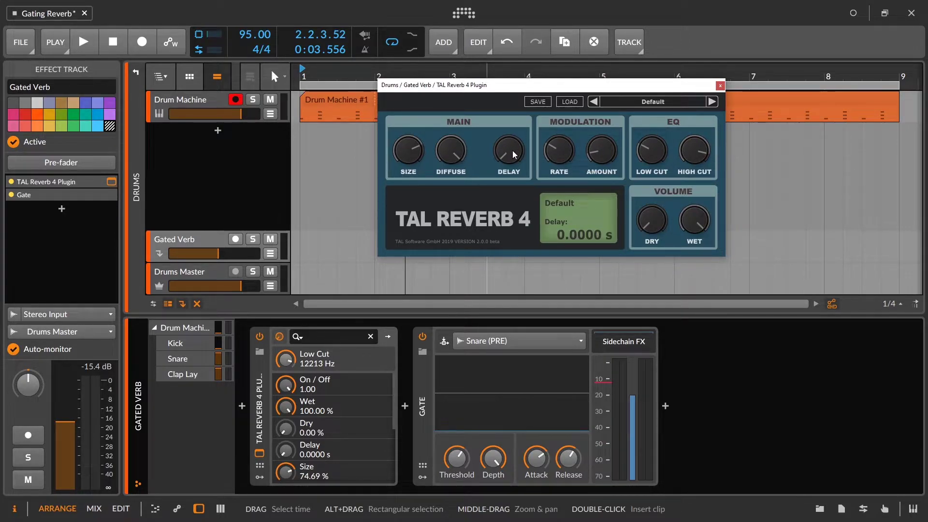
mouse_move(459, 167)
key("space")
left_click_drag(448, 152, 449, 177)
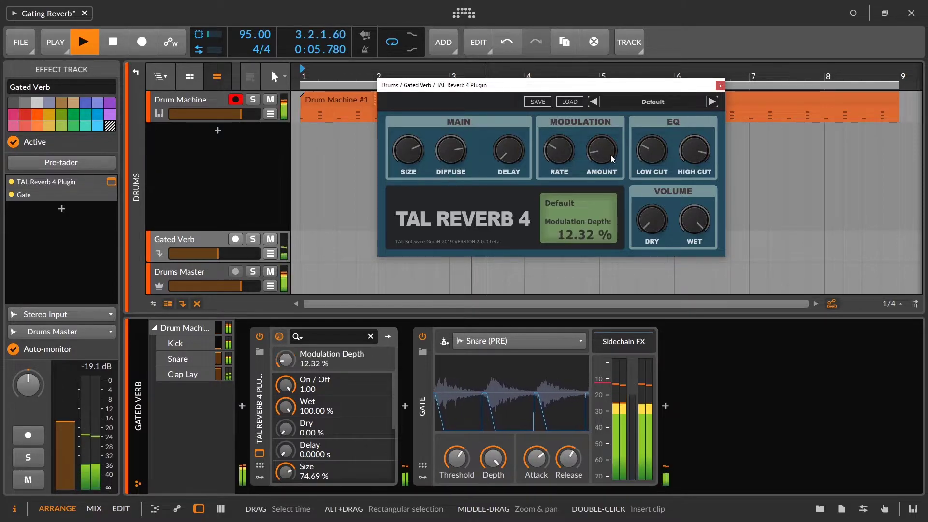
Set the reverb modulation depth to 71.60% and rate to 27.49%
left_click_drag(611, 155, 610, 97)
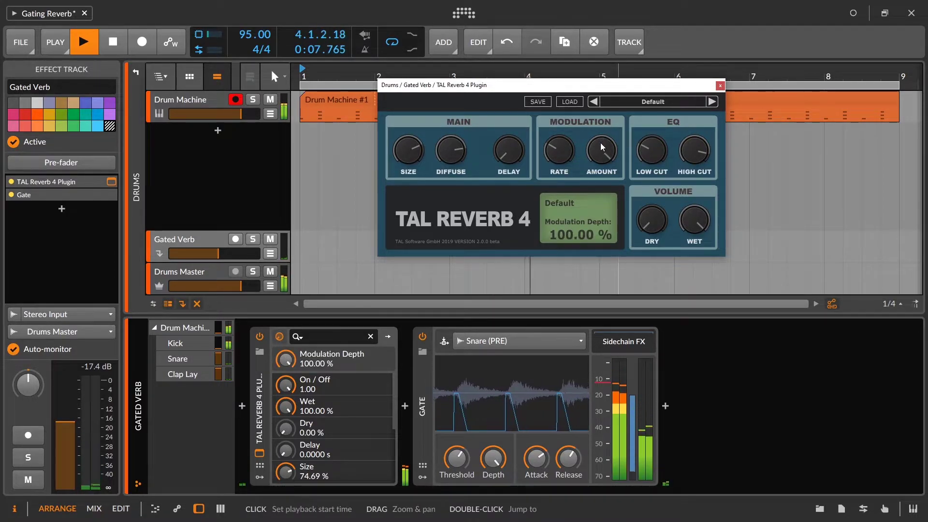
left_click_drag(601, 148, 598, 175)
mouse_move(568, 154)
mouse_move(566, 149)
left_mouse_down()
mouse_move(564, 159)
mouse_move(567, 149)
left_mouse_up()
Solo Gated Verb and set the reverb modulation rate to 26.40%
mouse_move(611, 142)
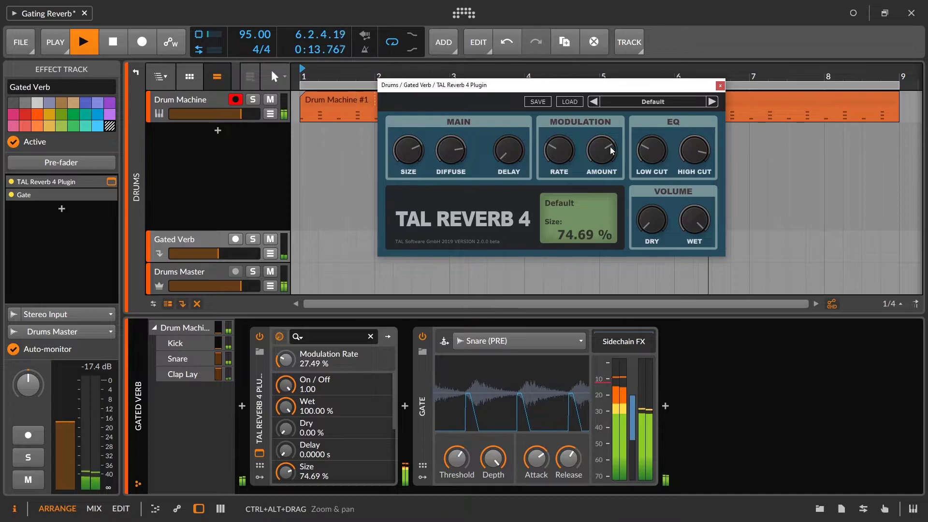
left_click(252, 238)
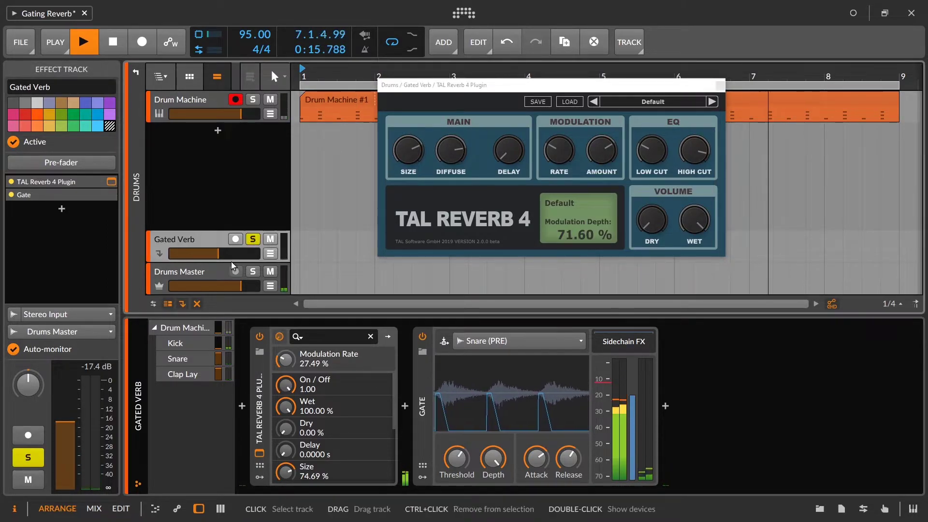
left_click(597, 139)
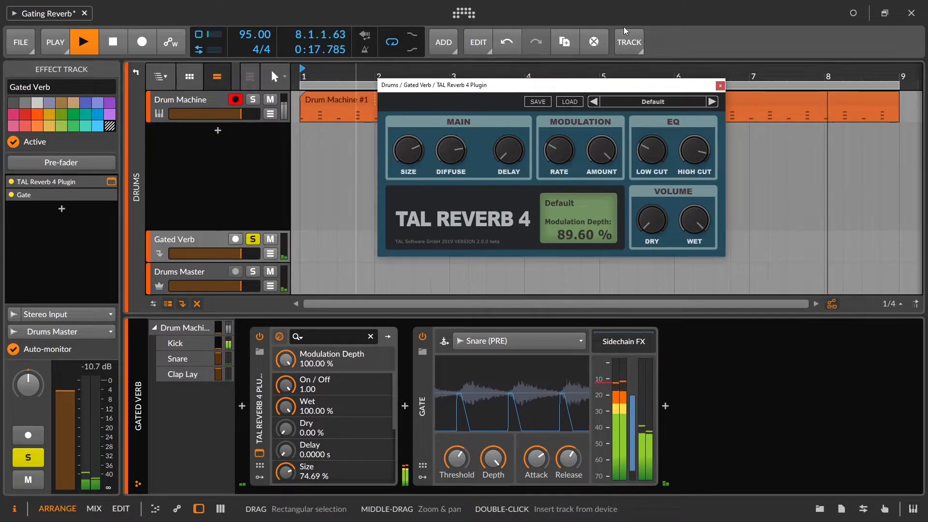
left_click_drag(561, 148, 571, 66)
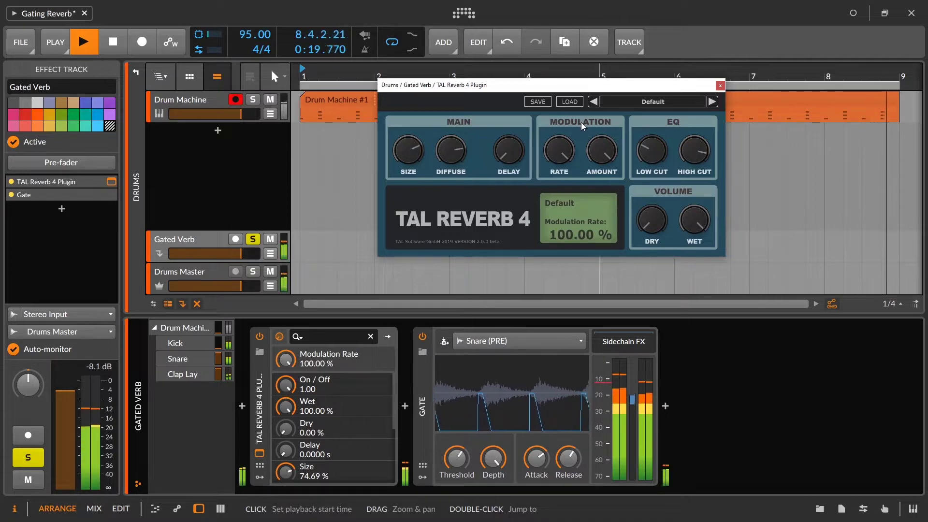
left_click_drag(559, 150, 555, 236)
left_click_drag(602, 150, 594, 198)
Set the reverb diffusion to 81.20% and cut its high end to around 150 Hz
left_click(443, 153)
left_click_drag(443, 153, 443, 151)
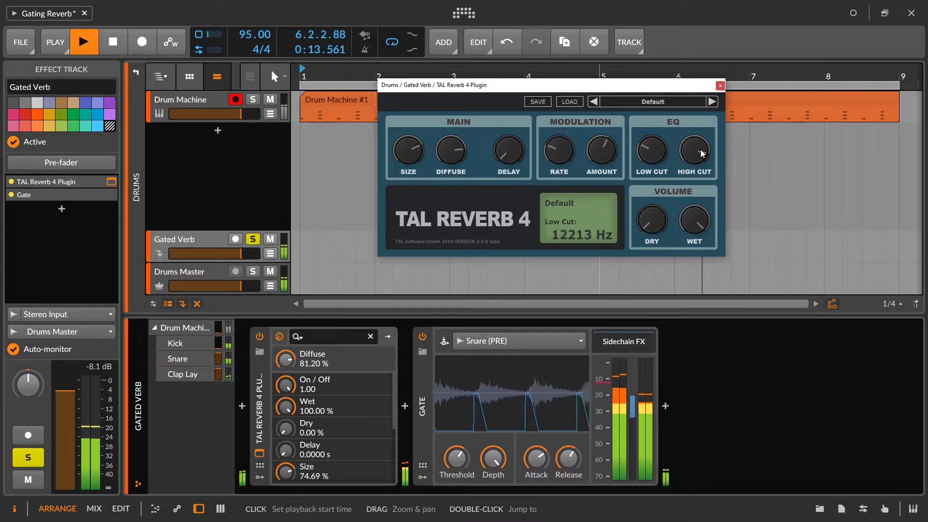
left_click_drag(700, 152, 670, 149)
Unsolo Gated Verb at -6.4 dB, shorten Gate release to about 51 ms, and close the reverb window
left_click(254, 240)
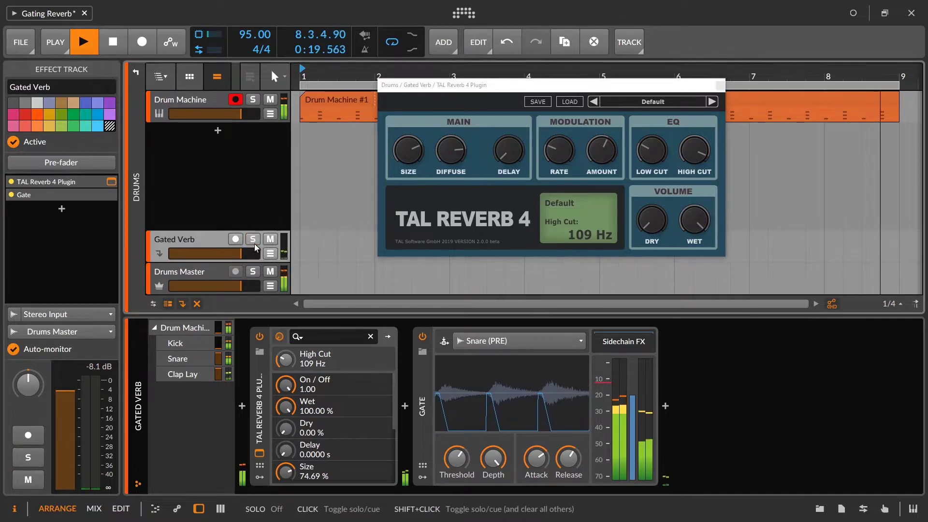
left_click_drag(250, 252, 228, 252)
left_click_drag(559, 466, 558, 472)
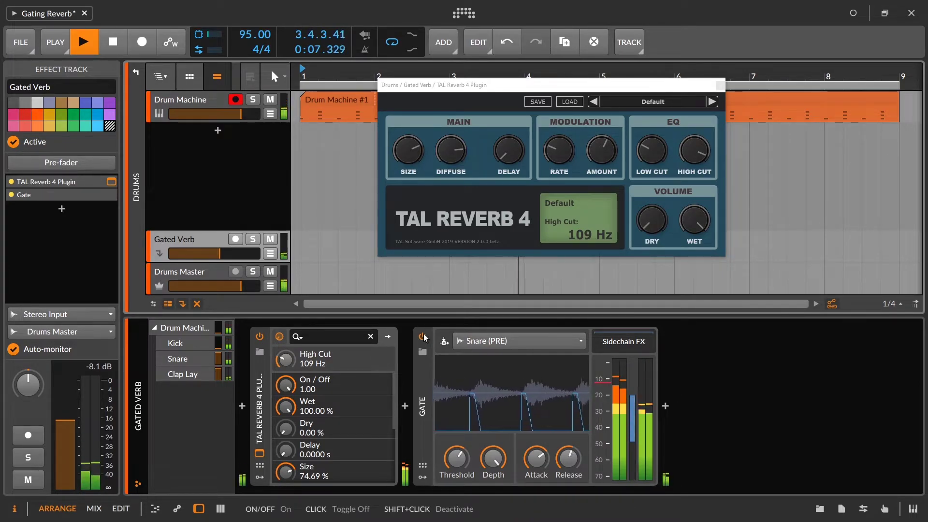
left_click(423, 333)
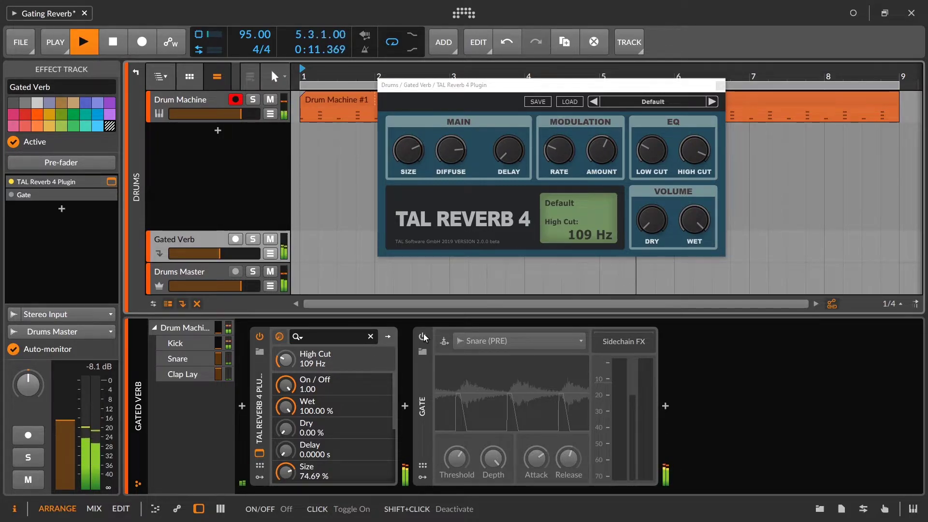
left_click(424, 333)
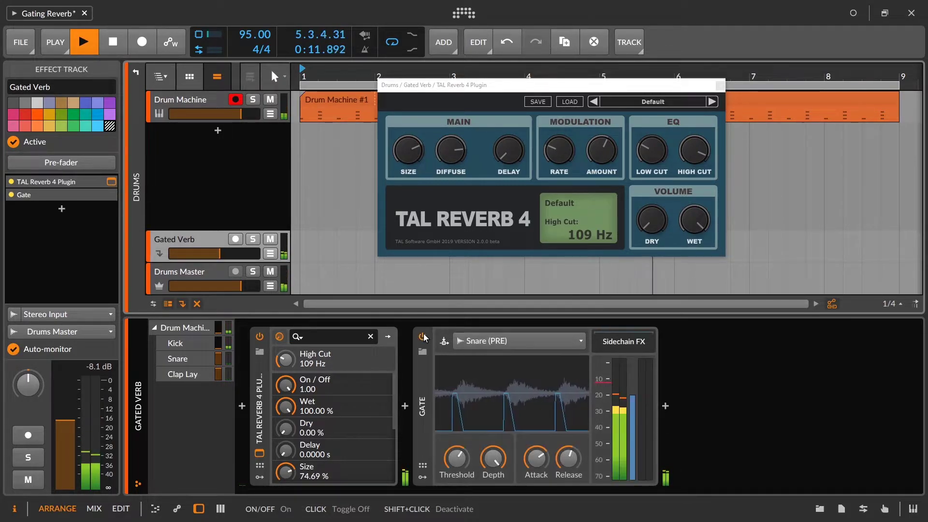
left_click(720, 86)
Stop playback and switch the Gate device off
key("space")
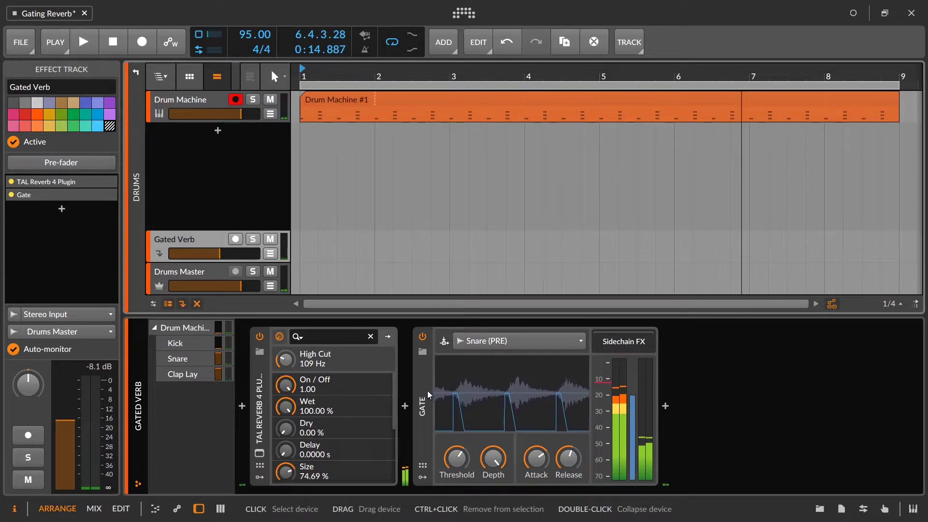
left_click(427, 391)
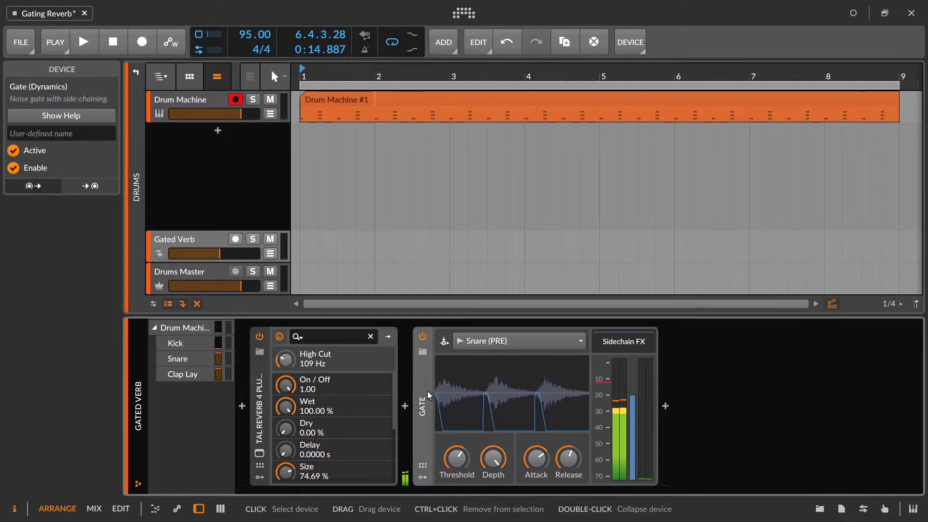
left_click(423, 336)
Insert a Dynamics device after the Gate and raise its low knee to about +6.5 dB
left_click(664, 405)
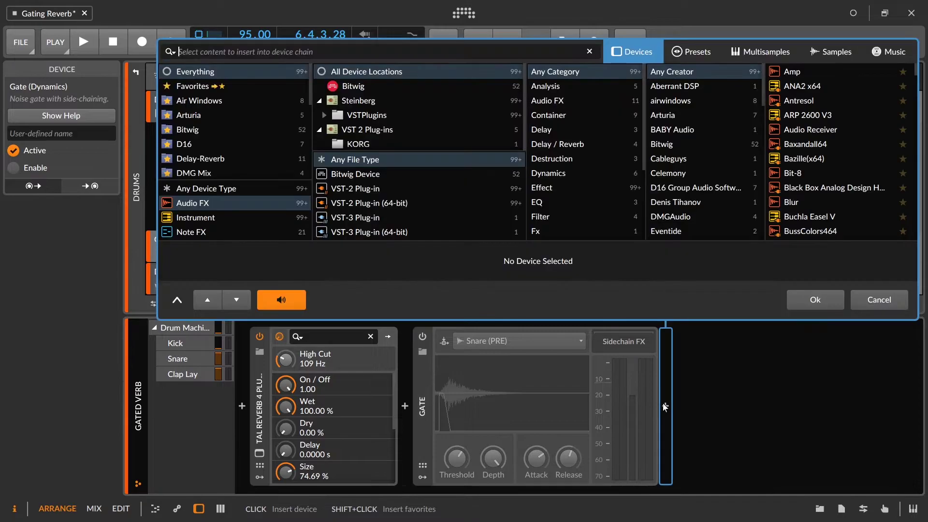
type("dy")
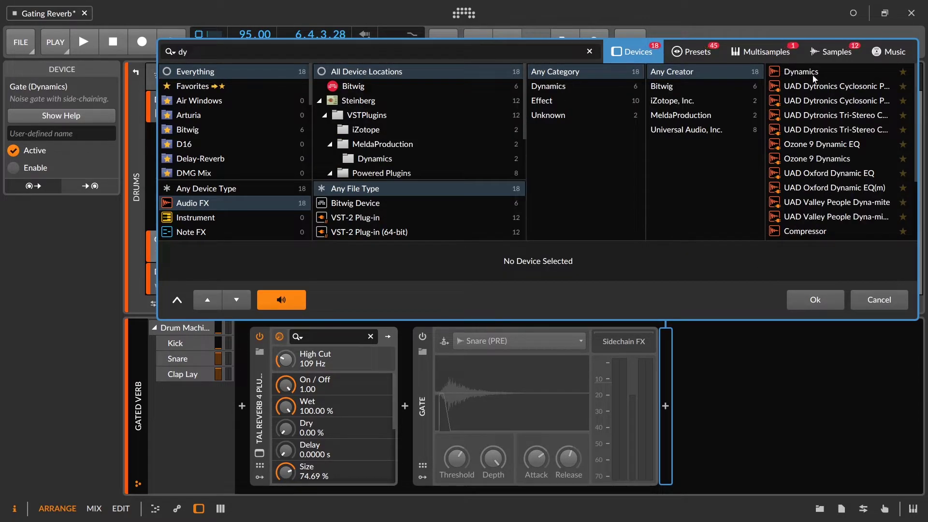
left_click(801, 71)
left_click(821, 302)
left_click_drag(713, 489, 784, 490)
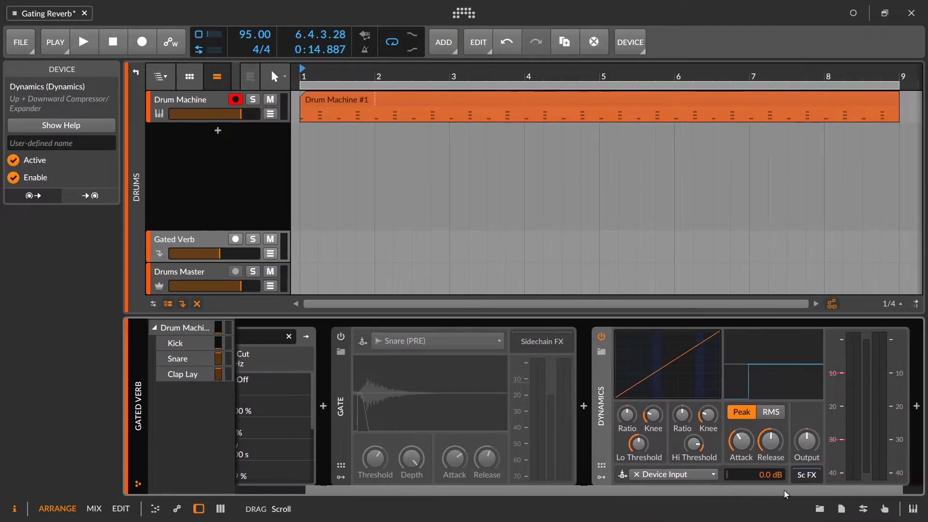
left_click_drag(653, 414, 657, 423)
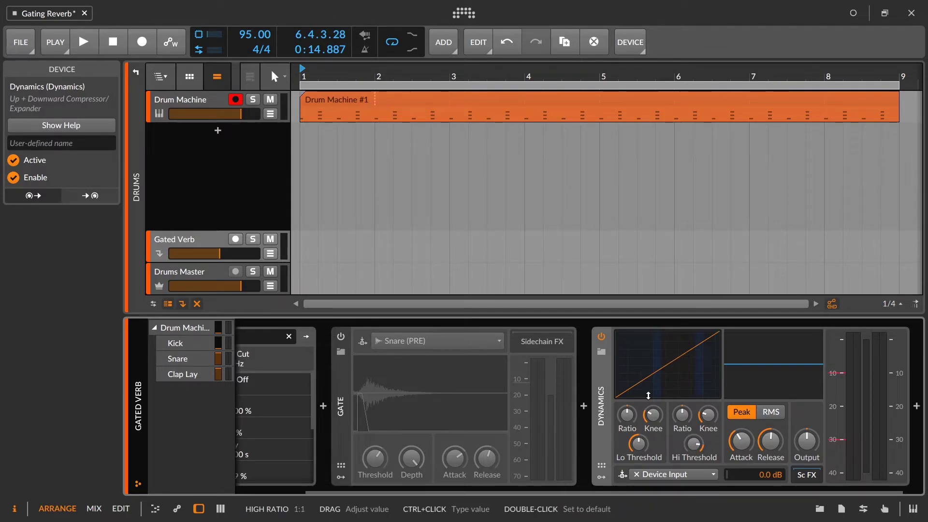
Set Dynamics low ratio to expand, low knee to about +4.2 dB, and low threshold to -15.7 dB
key("space")
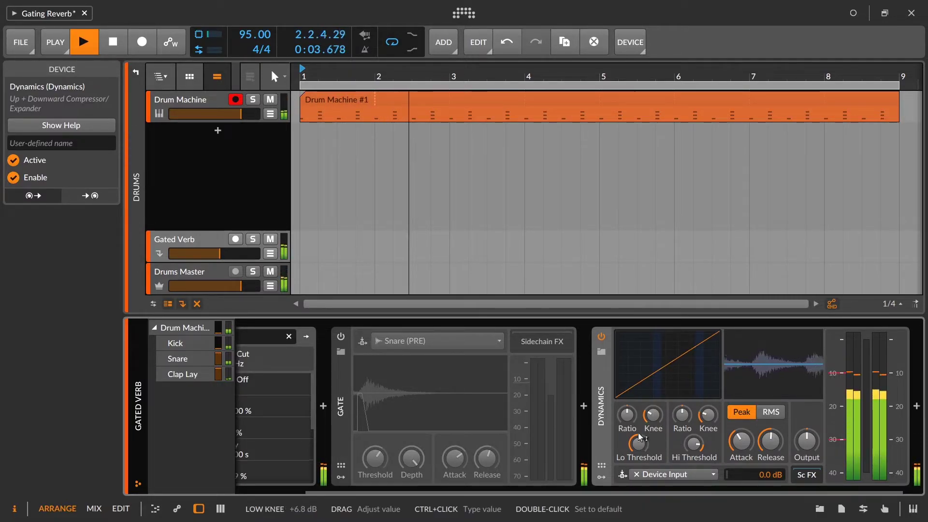
left_click_drag(626, 414, 627, 394)
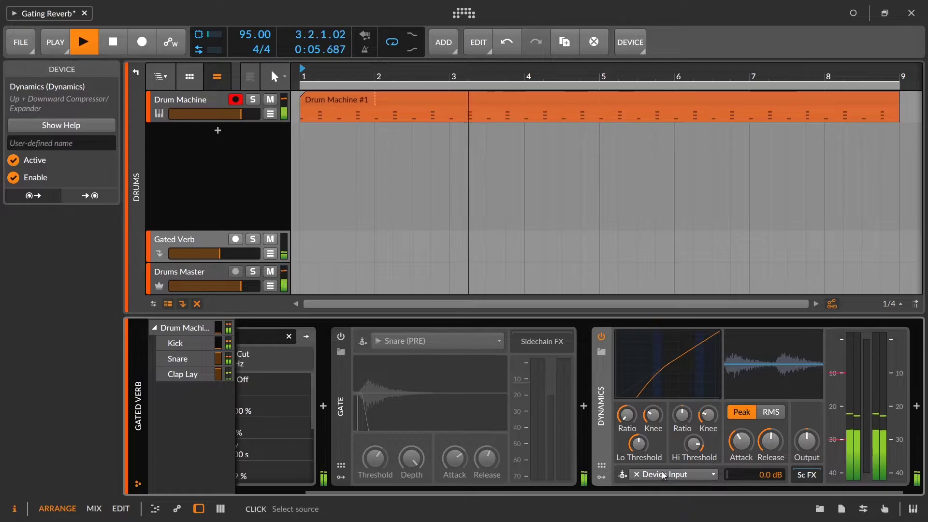
left_click_drag(637, 443, 656, 451)
left_click_drag(652, 414, 652, 407)
left_click_drag(638, 443, 653, 425)
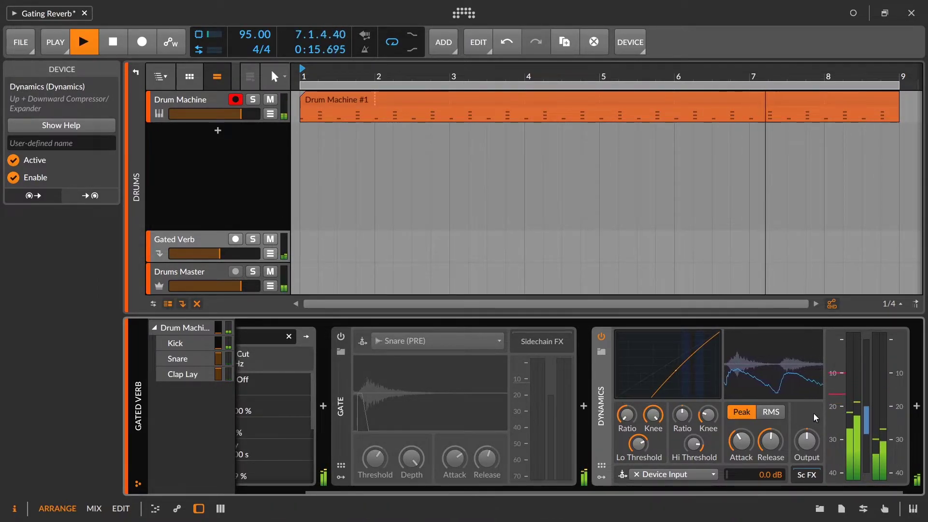
Shorten the Dynamics release, switch detection to RMS, and set the low knee to +6.0 dB
left_click_drag(770, 439, 741, 442)
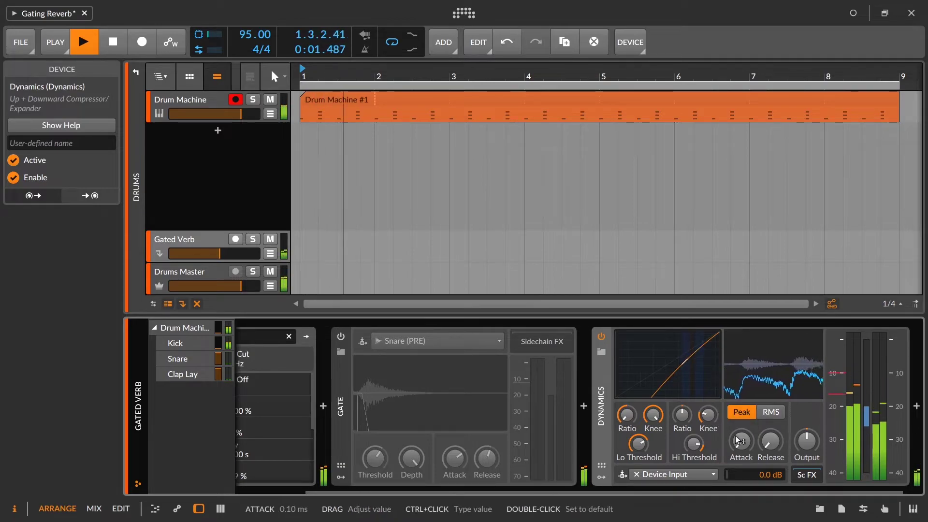
left_click(771, 411)
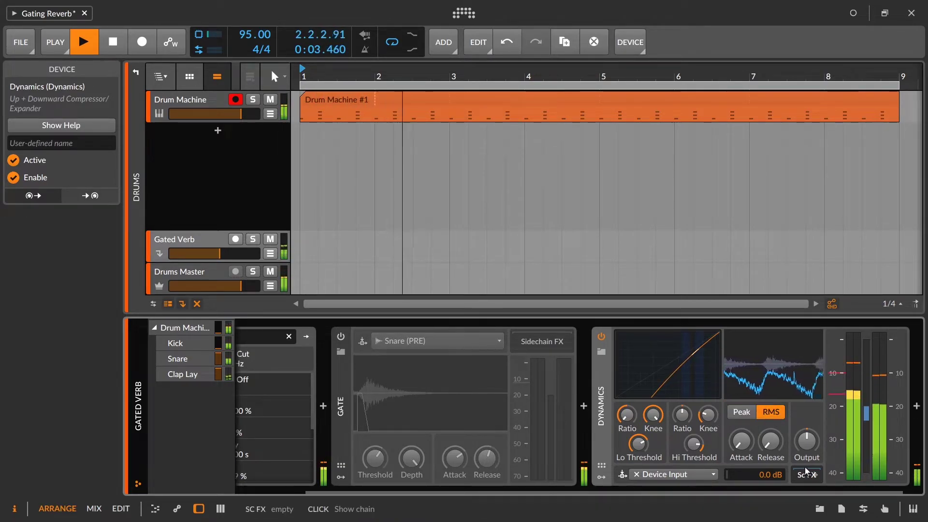
left_click_drag(771, 440, 771, 450)
left_click_drag(653, 414, 638, 441)
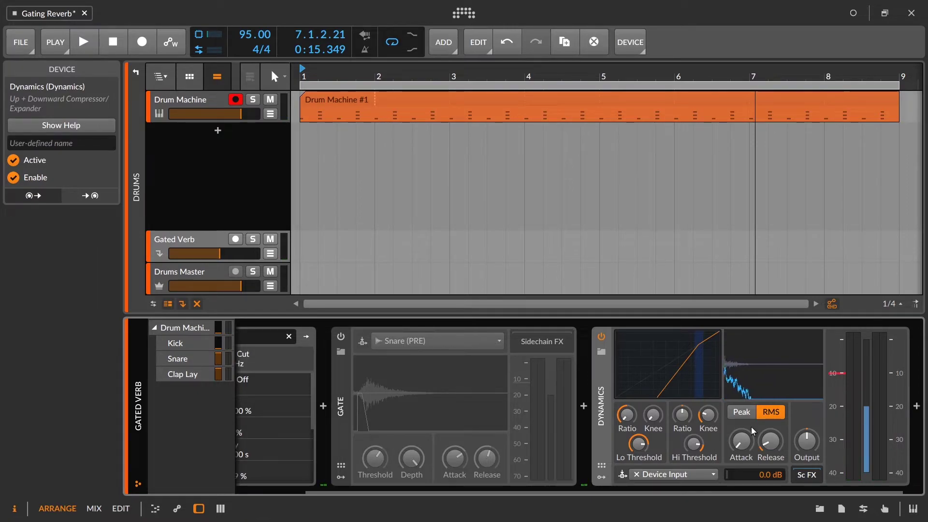
Key the Dynamics sidechain from Drums > Drum Machine > Chains > Snare (PRE) and start playback
left_click(681, 475)
mouse_move(660, 433)
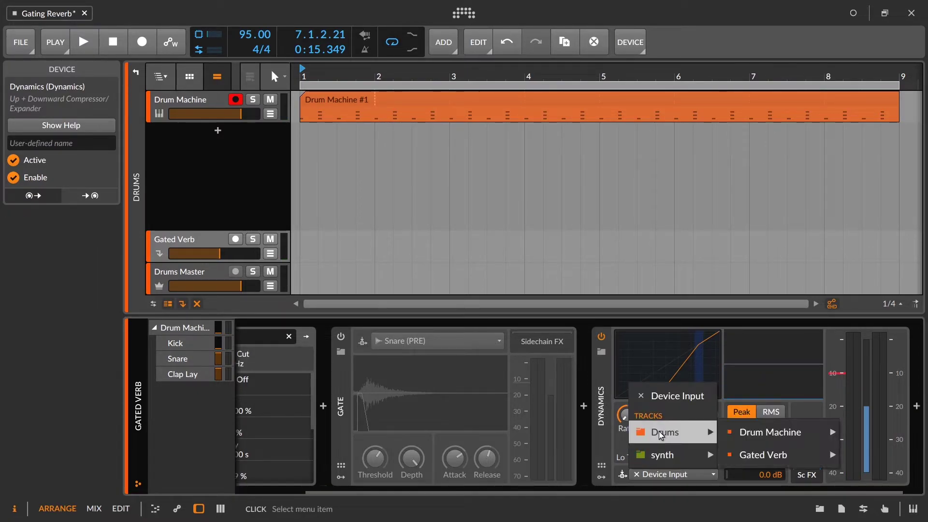
mouse_move(779, 436)
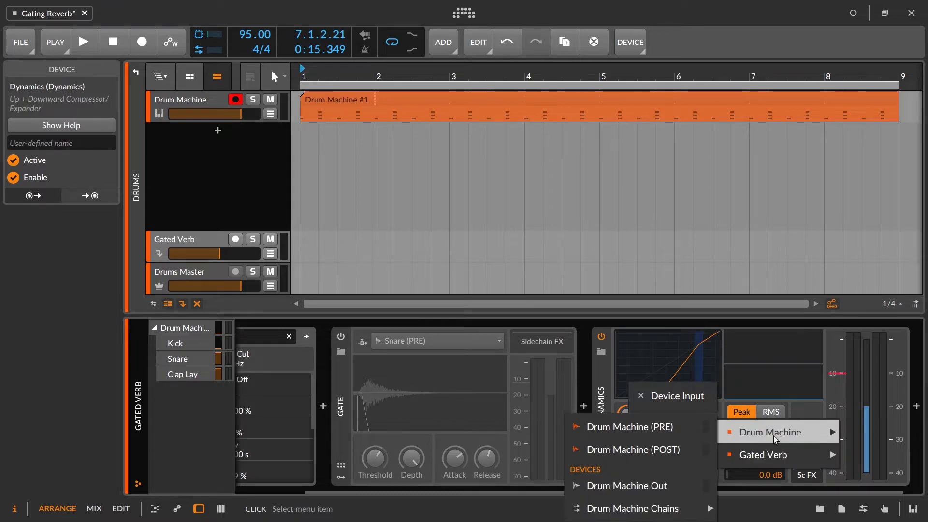
mouse_move(628, 509)
left_click(791, 425)
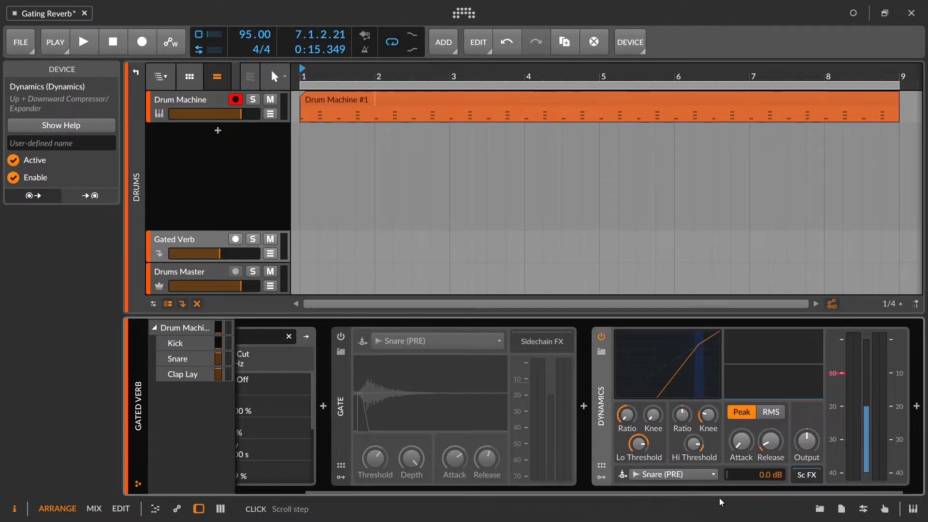
key("space")
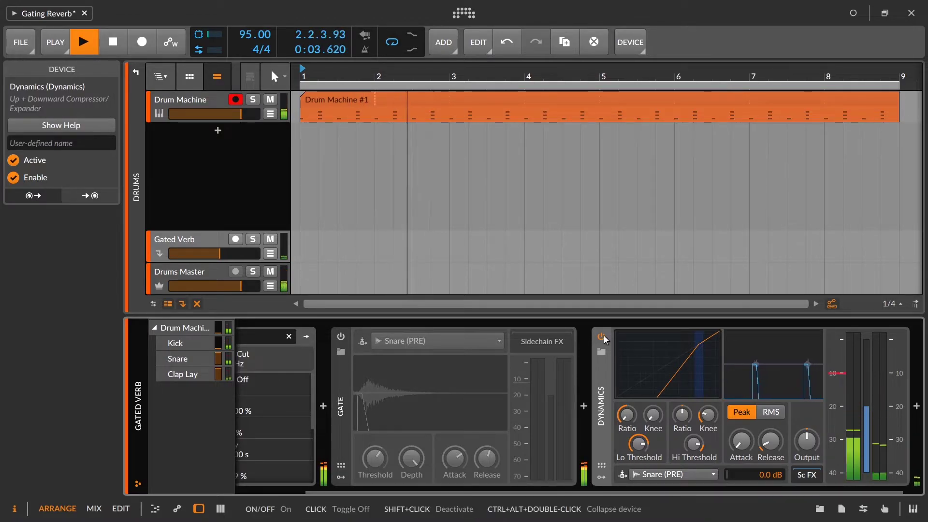
Mute and unmute the Gated Verb track, then set its volume to -1.5 dB
left_click(275, 243)
left_click(274, 243)
double_click(242, 256)
left_click_drag(243, 258, 232, 253)
Tune the Dynamics: knee +19.0 dB, threshold −16.8 dB, RMS detection, release about 69.2 ms
left_click_drag(653, 414, 653, 404)
left_click_drag(638, 443, 638, 452)
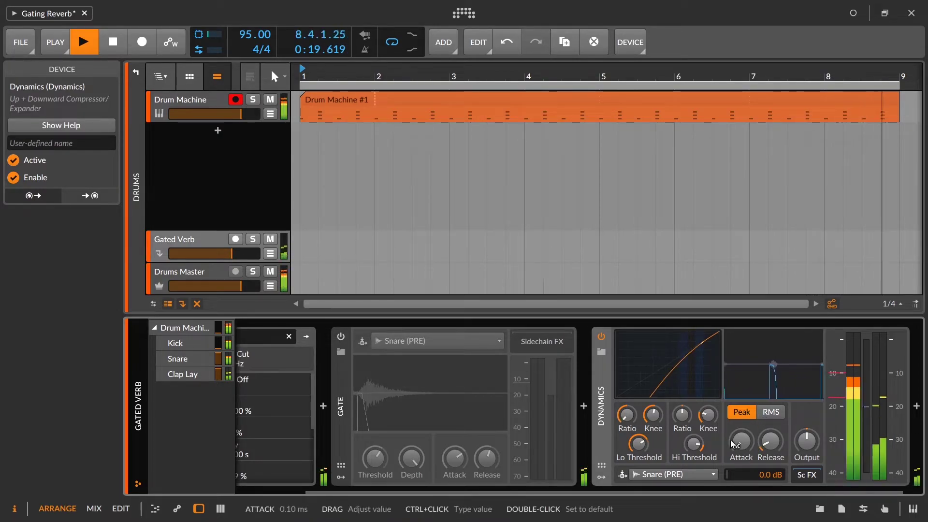
left_click_drag(770, 440, 770, 439)
left_click_drag(638, 444, 637, 455)
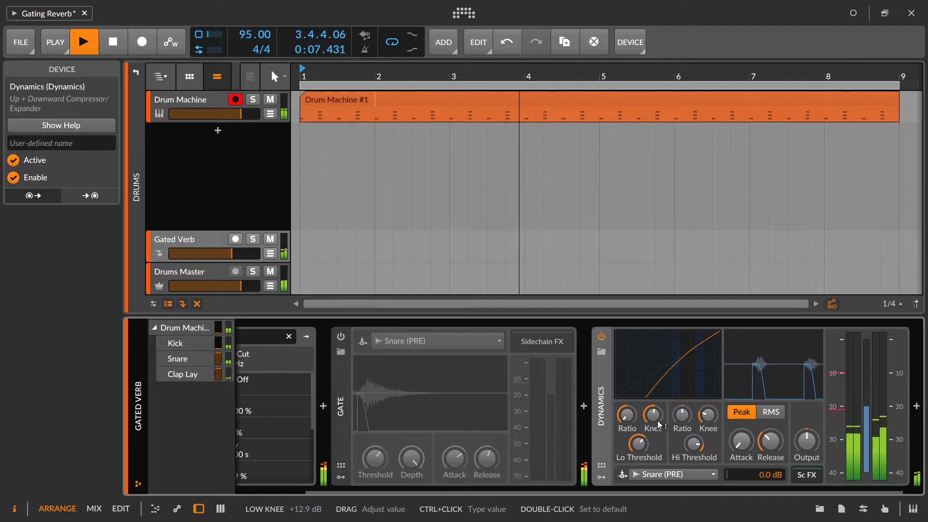
left_click_drag(653, 414, 653, 414)
left_click_drag(637, 452, 636, 446)
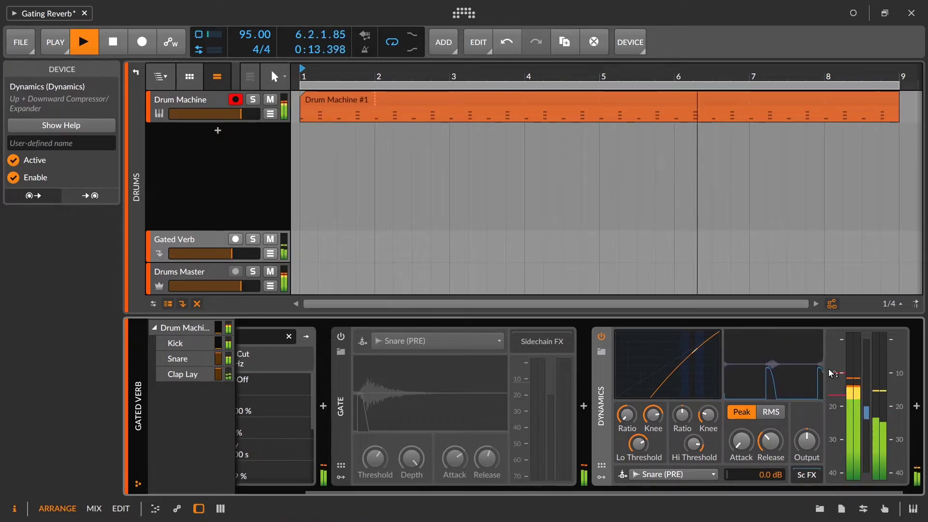
left_click(775, 414)
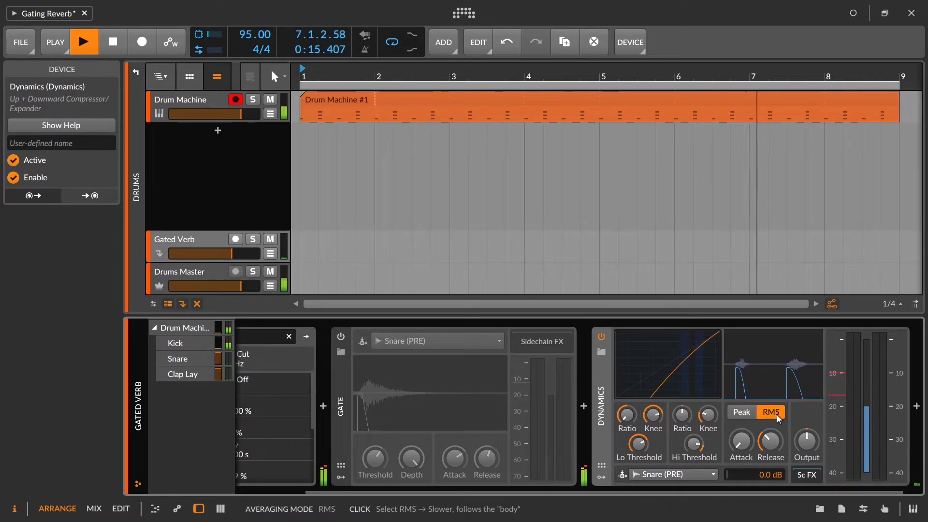
left_click_drag(770, 440, 770, 440)
Set release 55.0 ms, Gated Verb to -8.3 dB, threshold −15.1 dB, attack 0.31 ms, then stop playback
left_click_drag(231, 254, 221, 253)
left_click(274, 242)
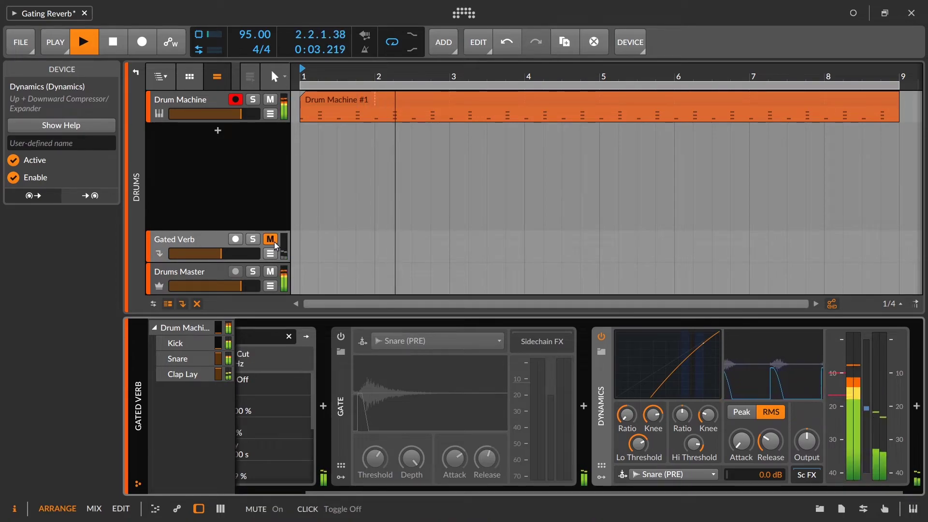
left_click(274, 242)
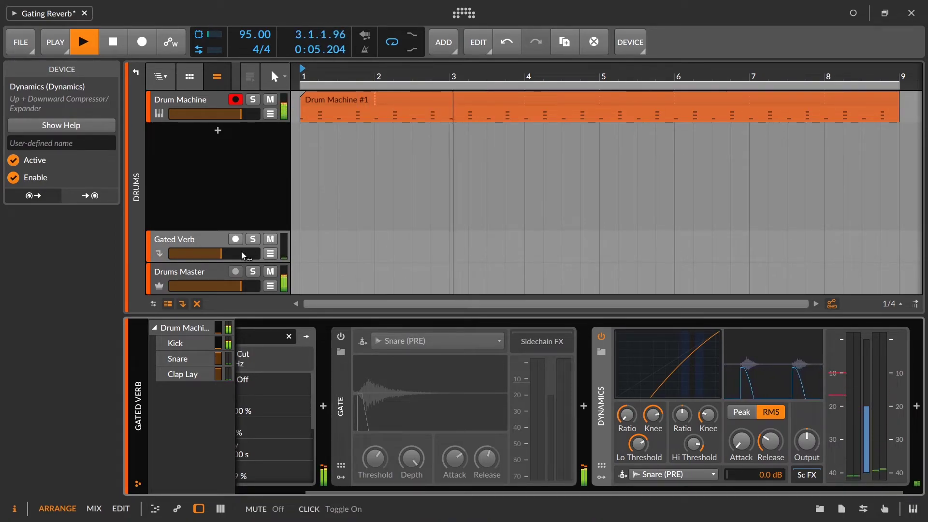
left_click_drag(239, 252, 239, 252)
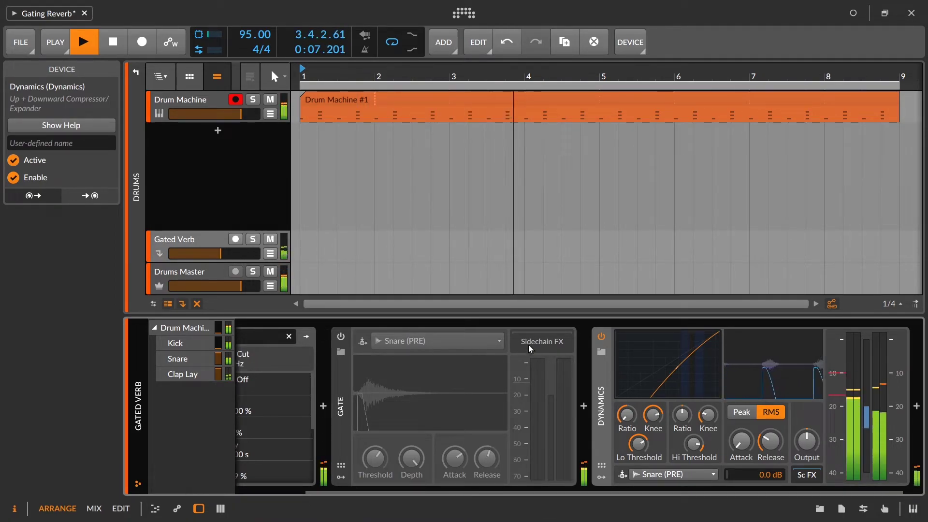
left_click_drag(640, 440, 640, 452)
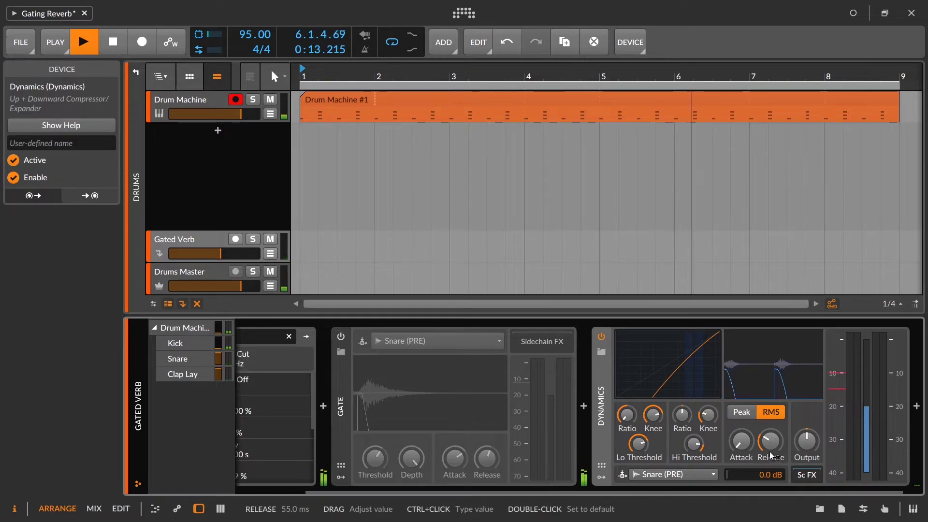
left_click_drag(741, 441, 741, 443)
key("space")
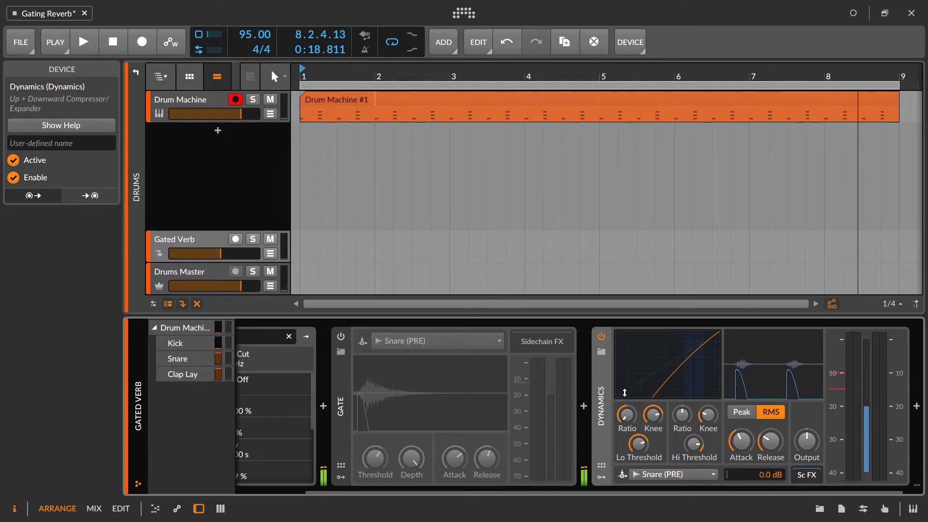
left_click(600, 336)
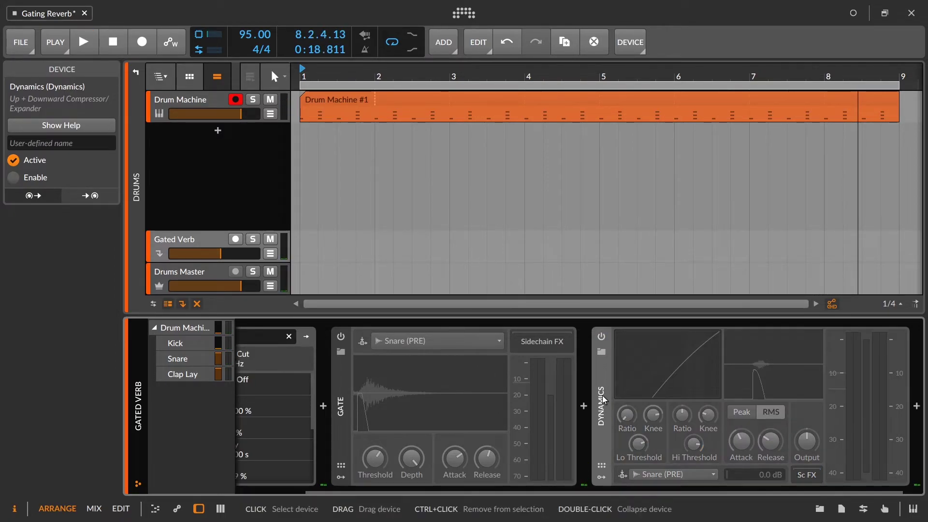
double_click(346, 409)
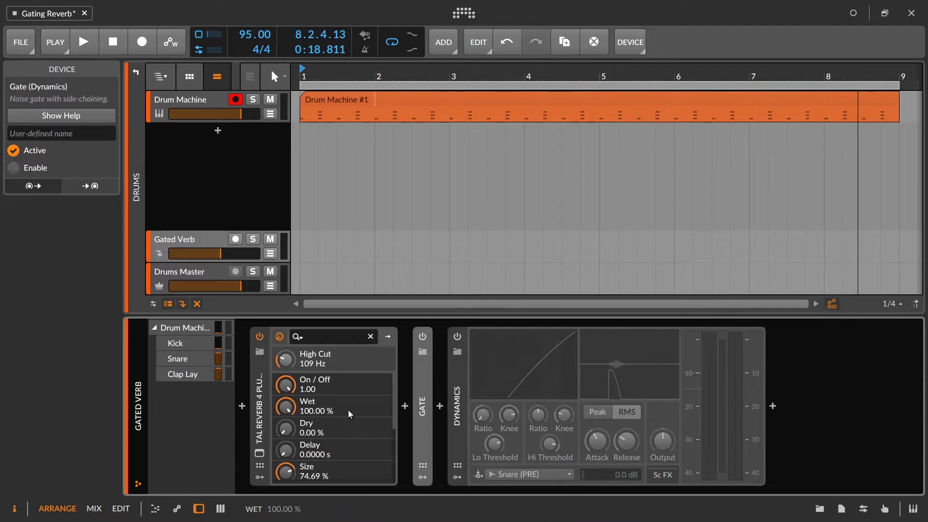
double_click(454, 382)
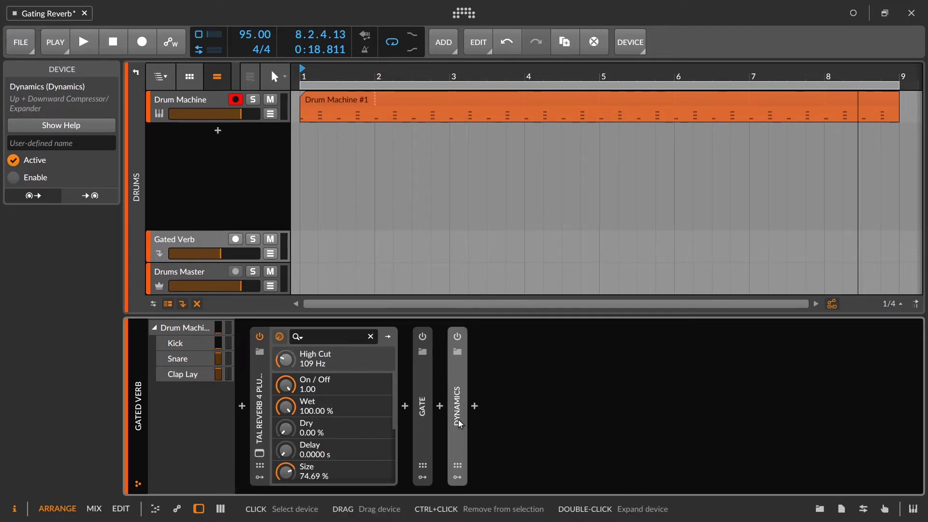
left_click(191, 238)
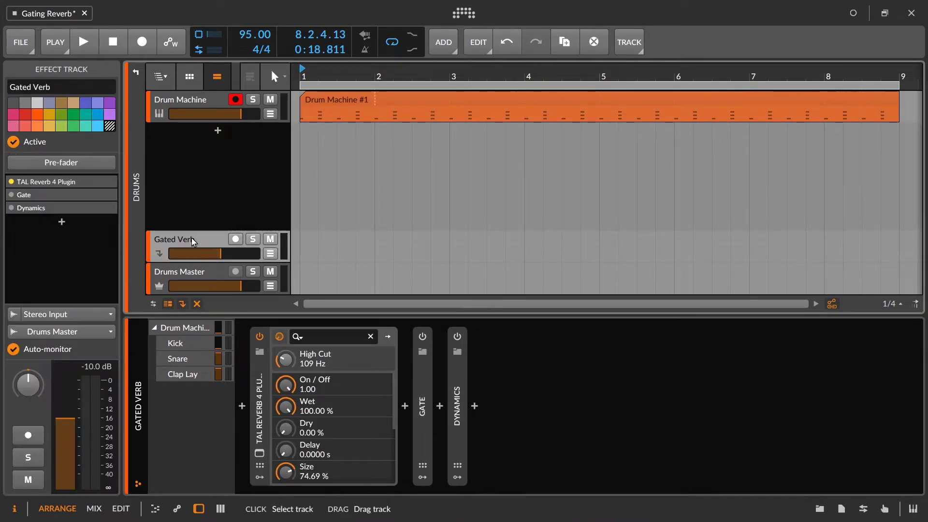
right_click(191, 238)
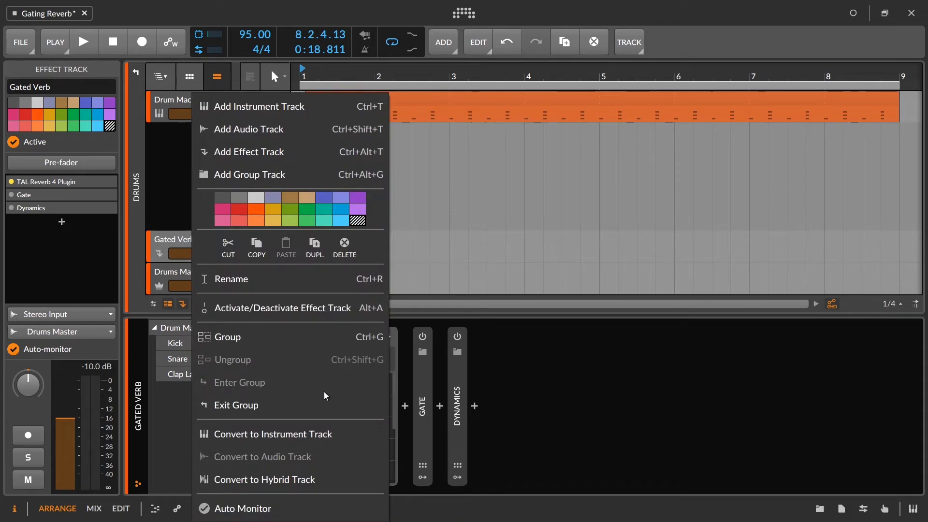
key("Escape")
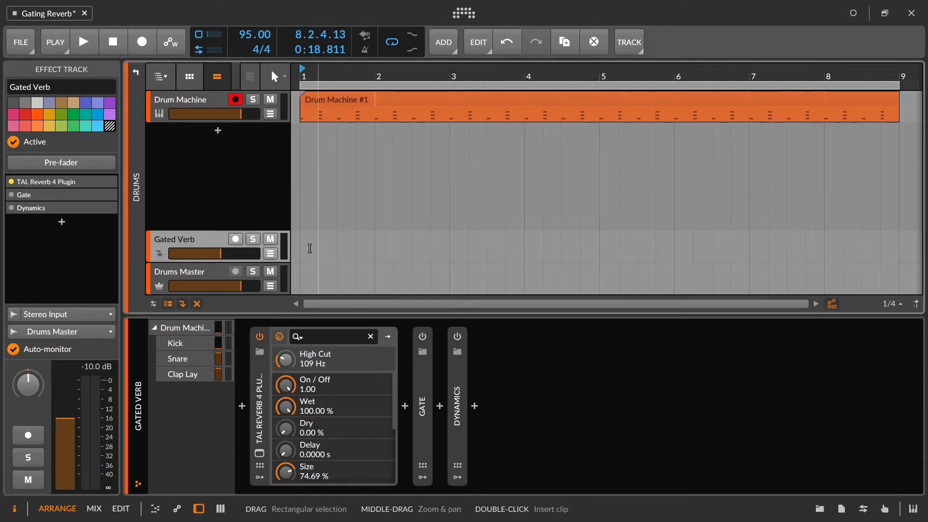
Create a Gated Verb clip at bar 1 with C3 notes at 1.2 and 1.4, looped to bar 9
double_click(310, 247)
double_click(354, 239)
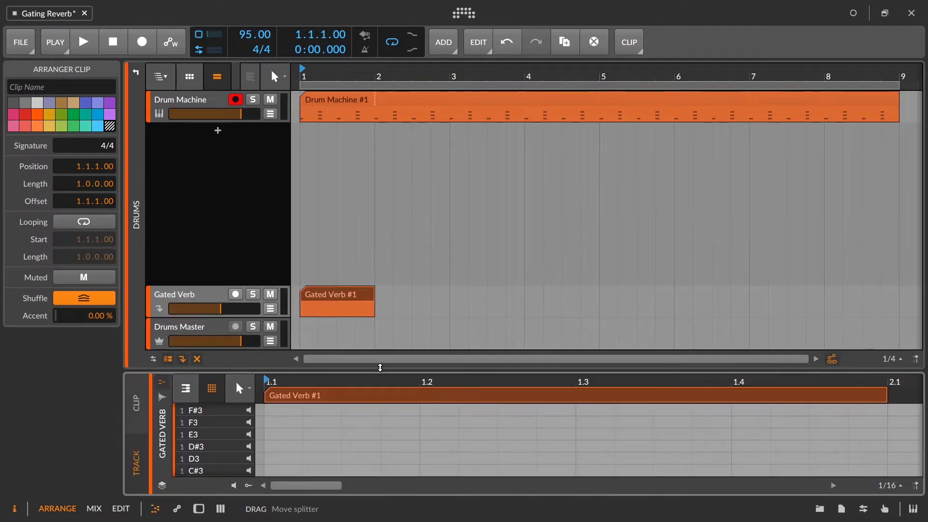
left_click_drag(380, 367, 380, 264)
key("3")
left_click(428, 379)
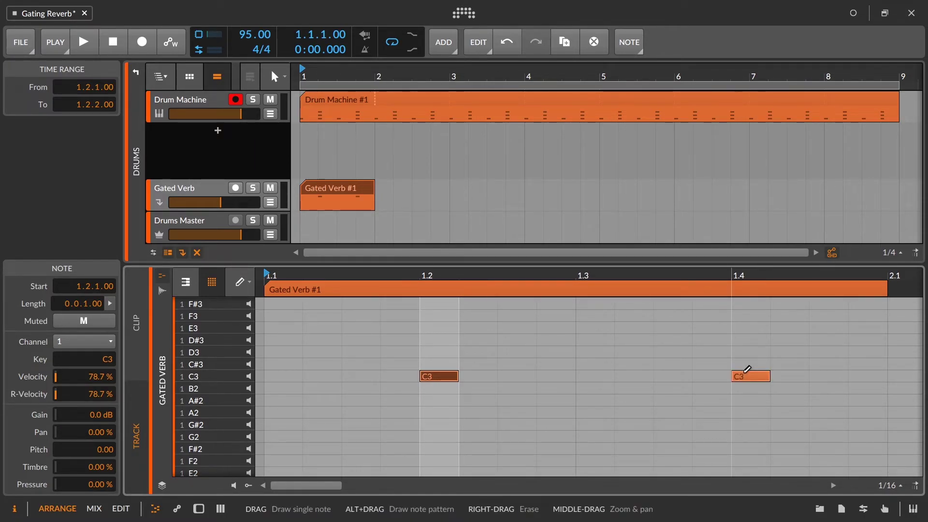
left_click(746, 377)
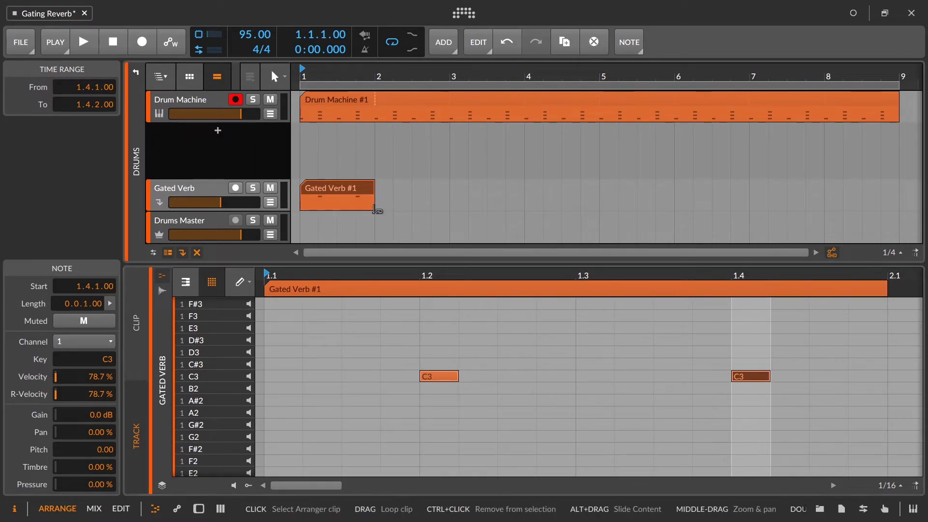
left_click_drag(376, 207, 900, 239)
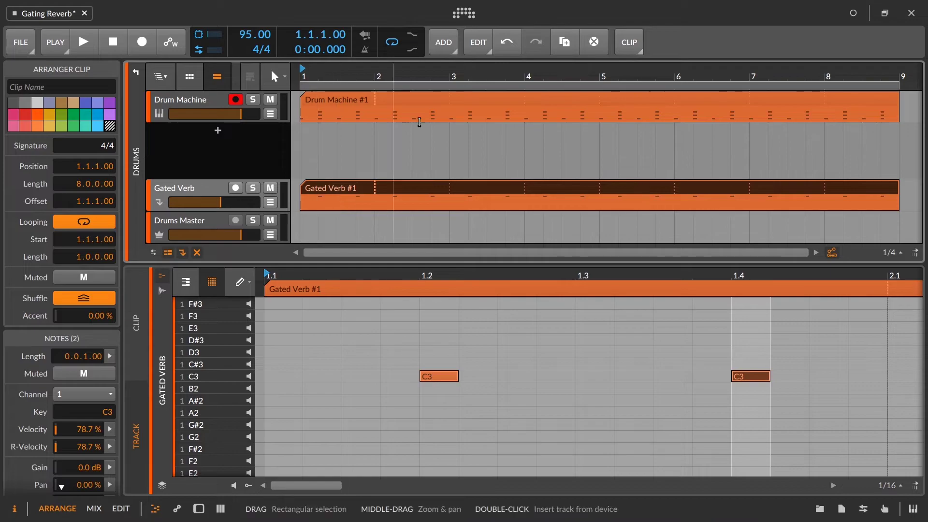
left_click_drag(527, 259, 474, 294)
Start playback and insert a Tool device after Dynamics on the Gated Verb track
left_click(194, 226)
key("d")
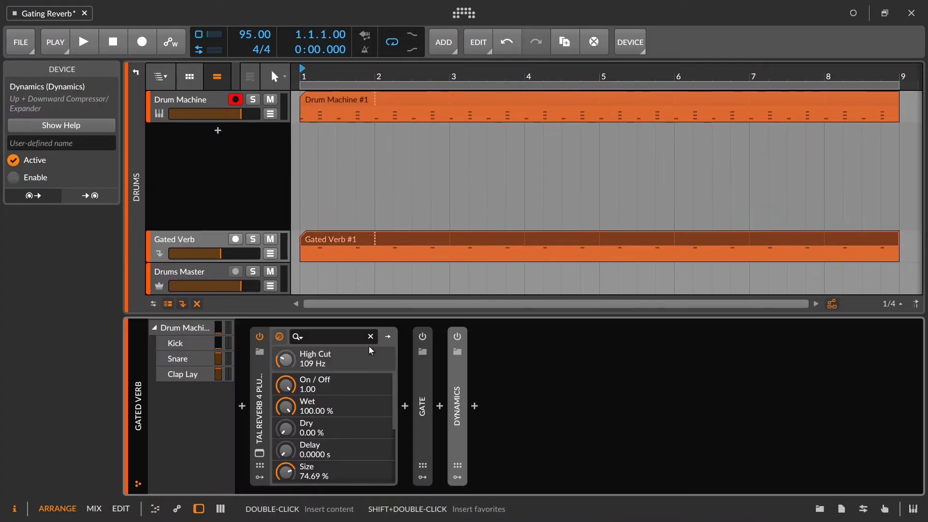
key("space")
key("space")
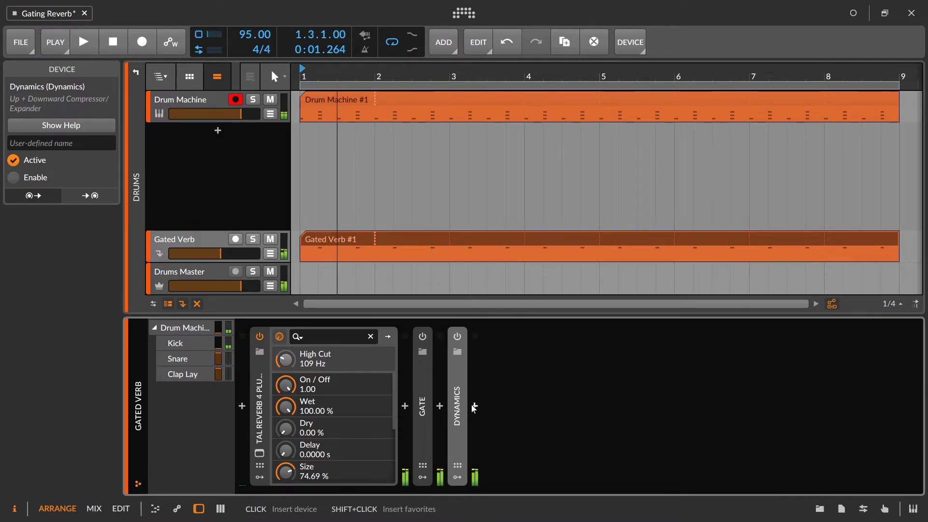
left_click(475, 406)
type("tool")
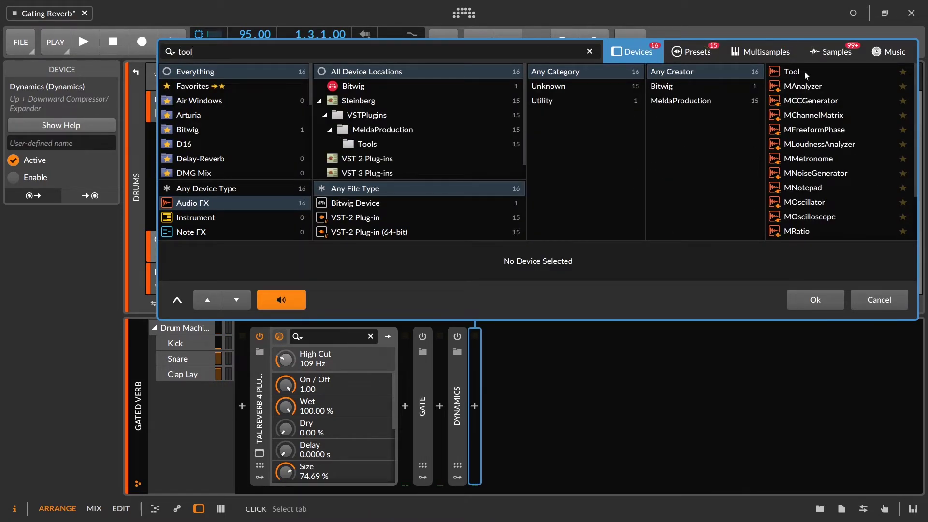
double_click(804, 74)
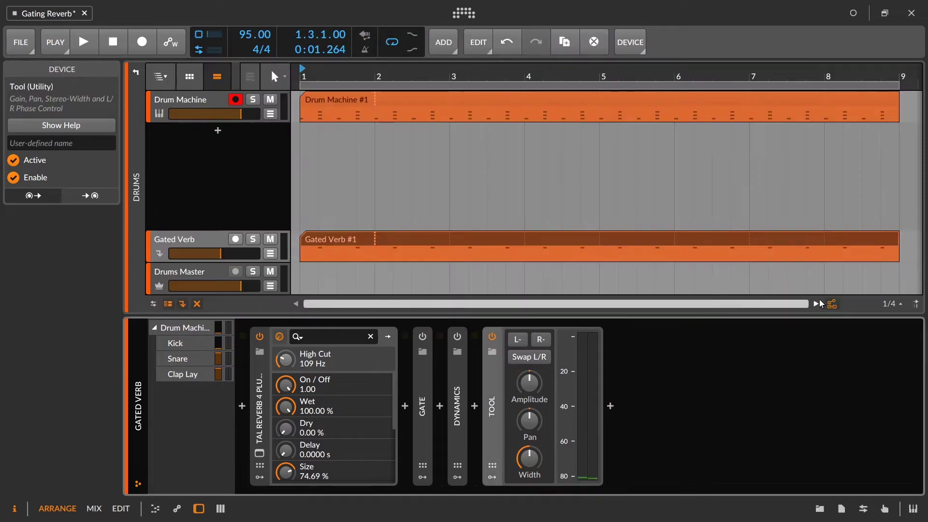
Add a 4-Stage modulator to the Tool and modulate its Amplitude by -38.16
left_click(490, 478)
left_click(521, 353)
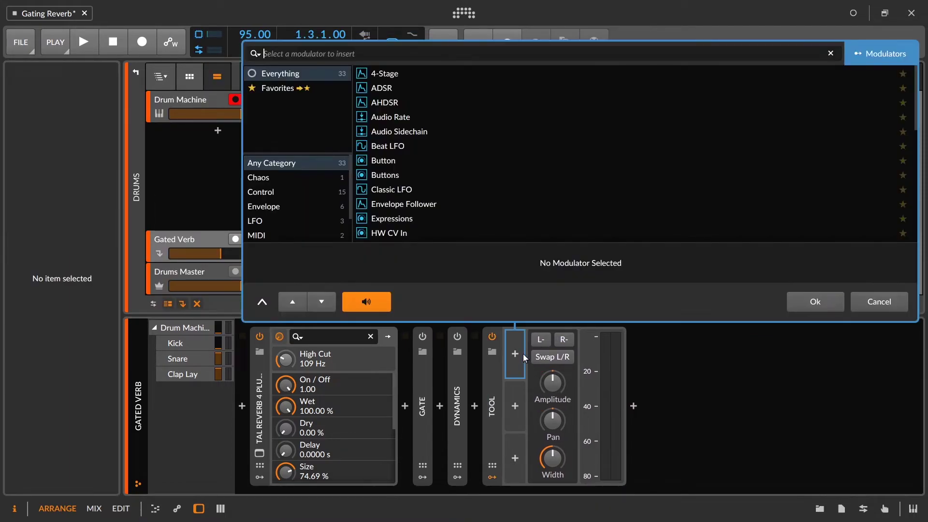
left_click(410, 74)
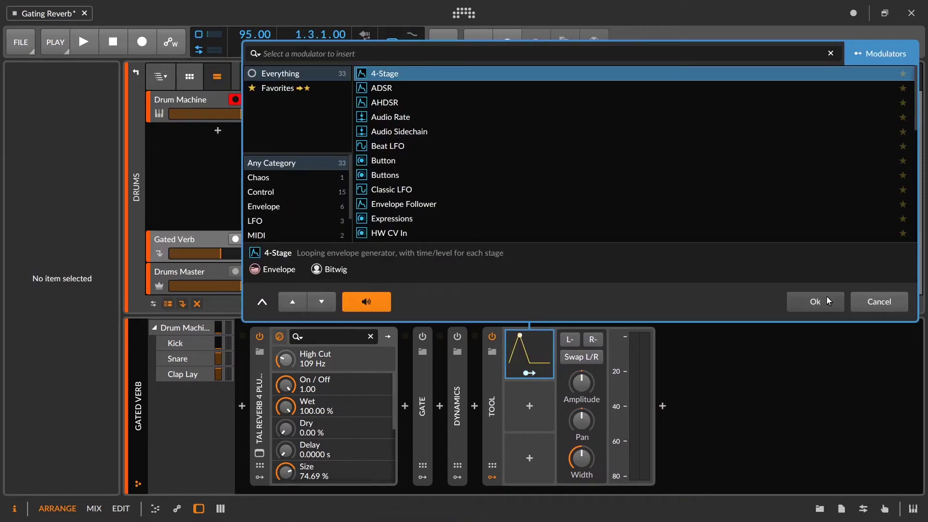
left_click(815, 302)
left_click(529, 373)
left_click_drag(804, 382, 804, 396)
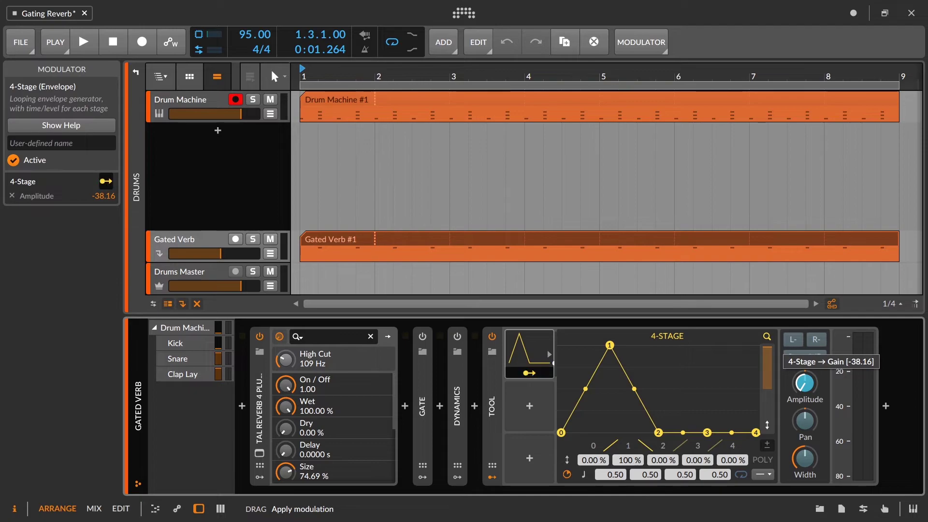
During playback, raise 4-Stage points 0, 2, 3 and 4 to 100% and drop point 1 to 0.00%
left_click(529, 373)
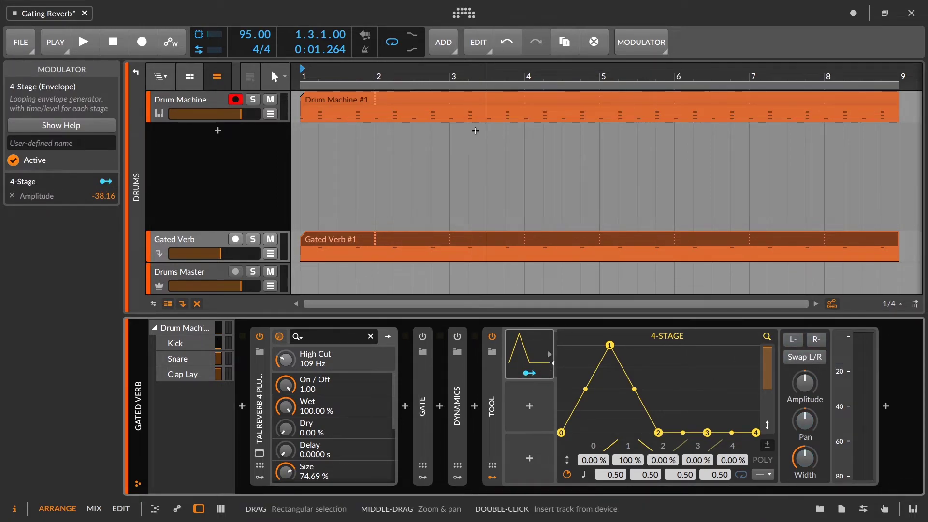
key("space")
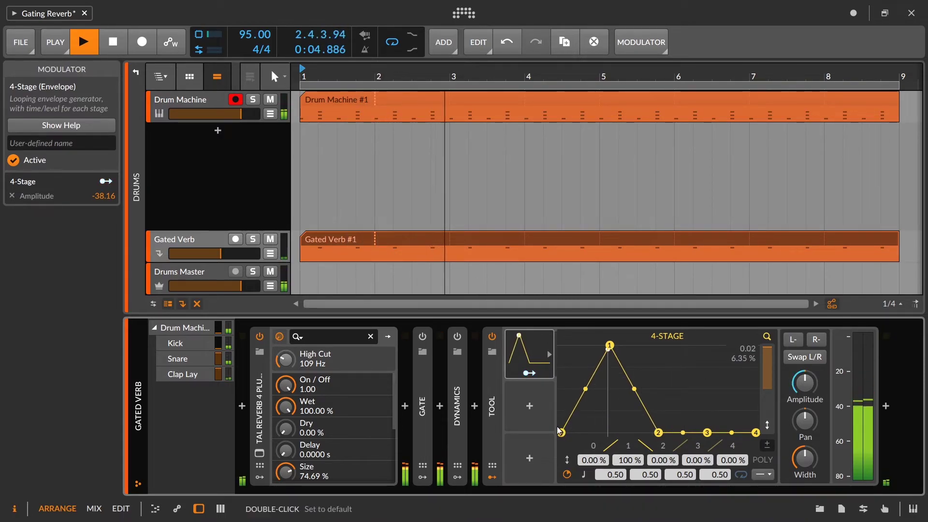
left_click_drag(561, 432, 561, 345)
left_click_drag(659, 433, 649, 345)
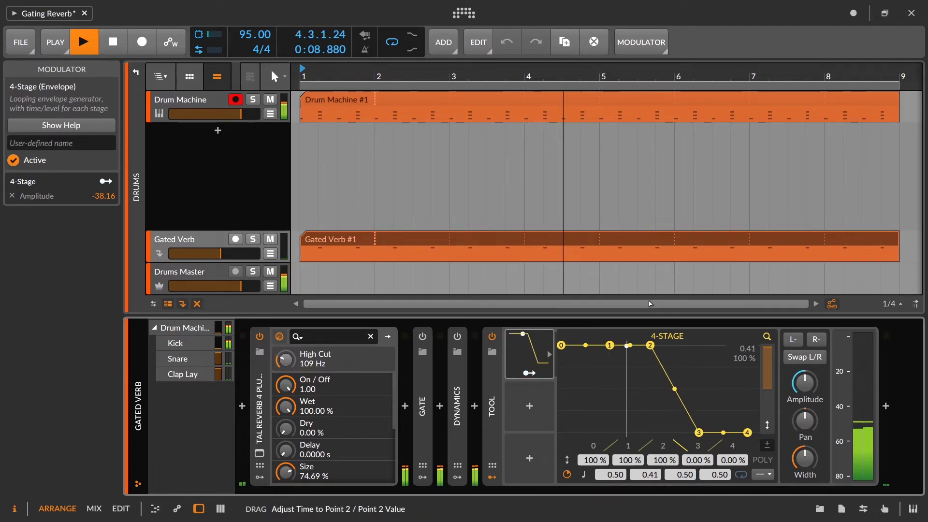
left_click_drag(707, 432, 700, 344)
left_click_drag(746, 434, 730, 344)
left_click_drag(610, 345, 582, 455)
Curve stage 1 and move points so the envelope starts at 0.00%, passes 36.2%, first stage 0.51
left_click(765, 336)
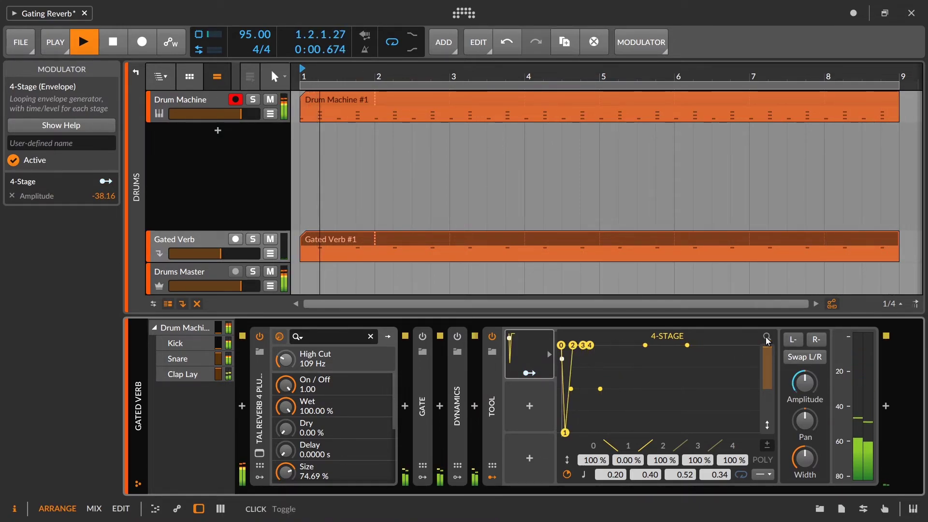
left_click(765, 337)
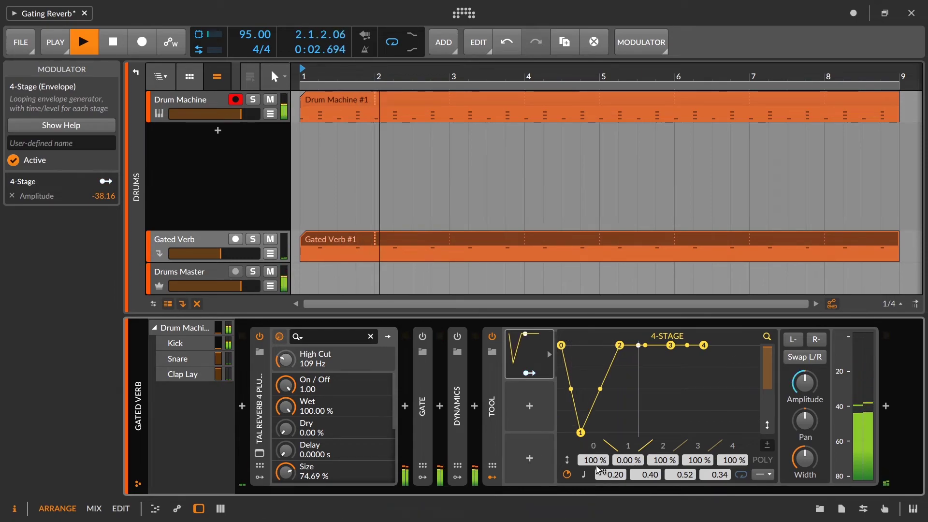
left_click_drag(572, 392, 572, 396)
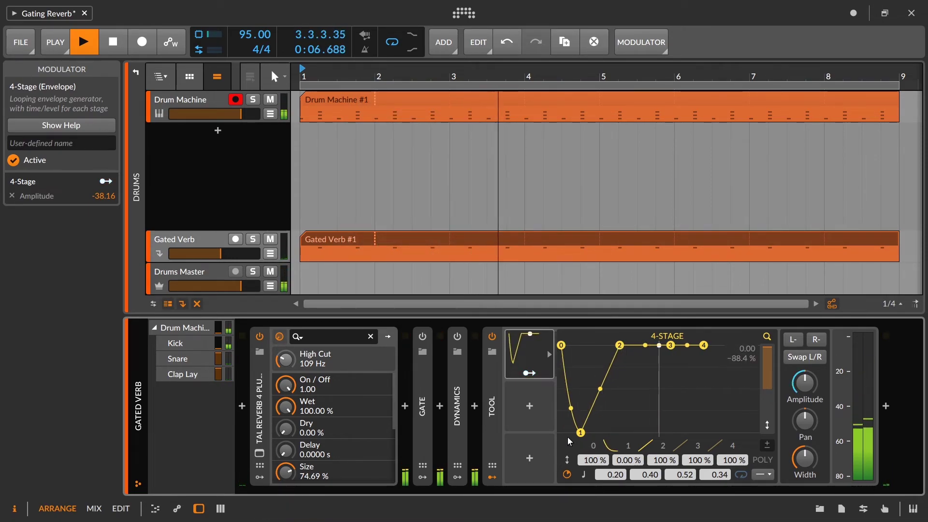
left_click_drag(579, 434, 602, 443)
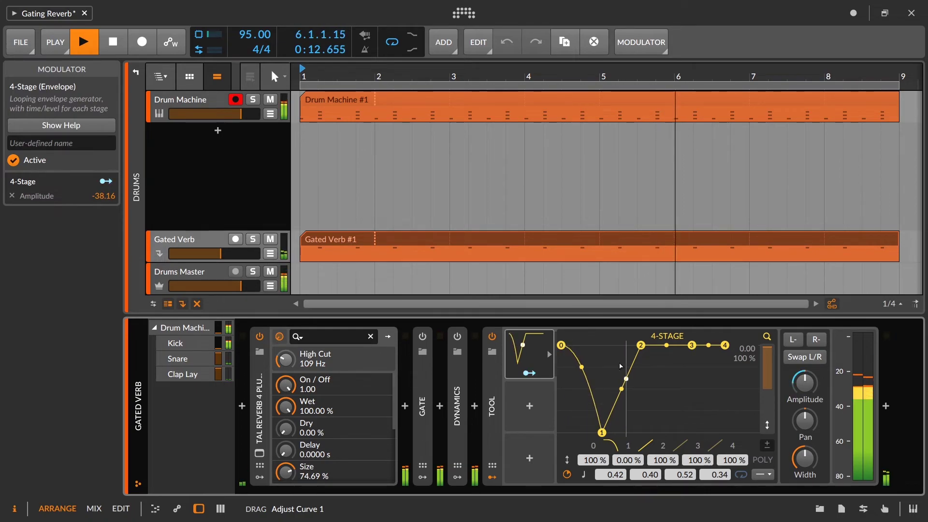
left_click_drag(602, 432, 582, 448)
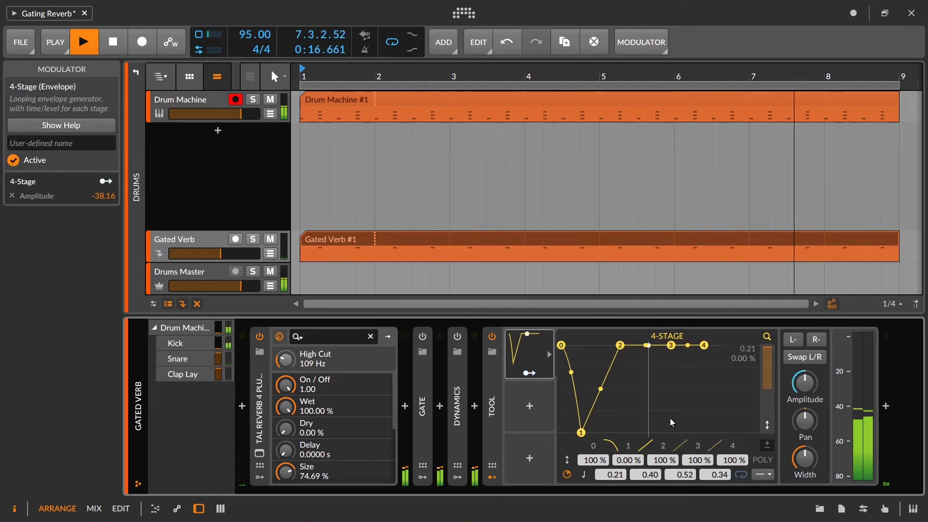
mouse_move(628, 350)
left_mouse_down()
mouse_move(602, 345)
mouse_move(613, 345)
left_mouse_up()
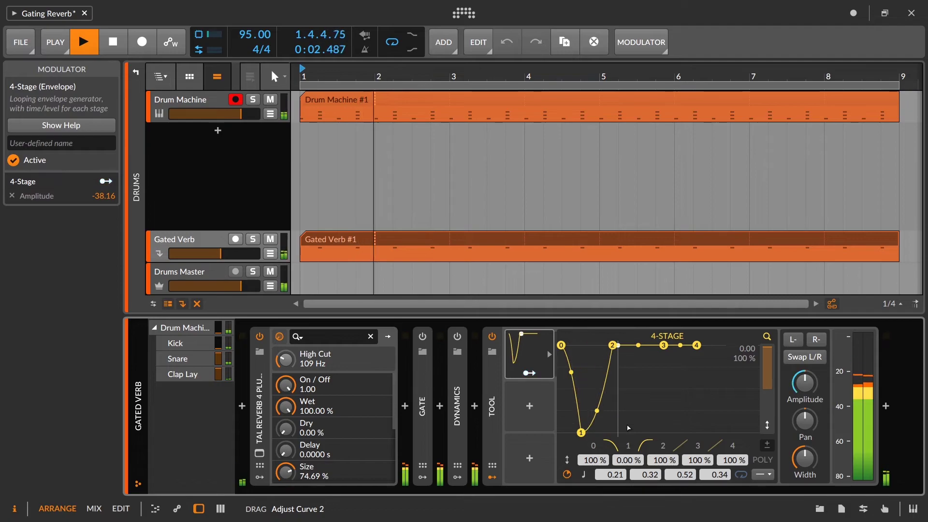
left_click_drag(581, 432, 578, 394)
left_click_drag(561, 345, 613, 400)
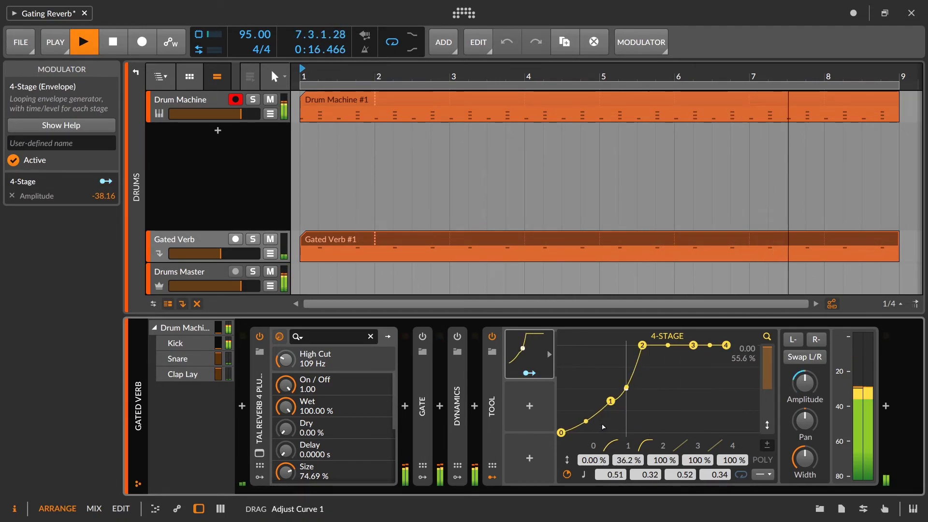
Refine the rise to pass 19.1% at point 1 with stage times 0.32, 0.12, 0.22, 0.34, then stop playback
left_click_drag(642, 345, 676, 369)
left_click_drag(561, 431, 592, 375)
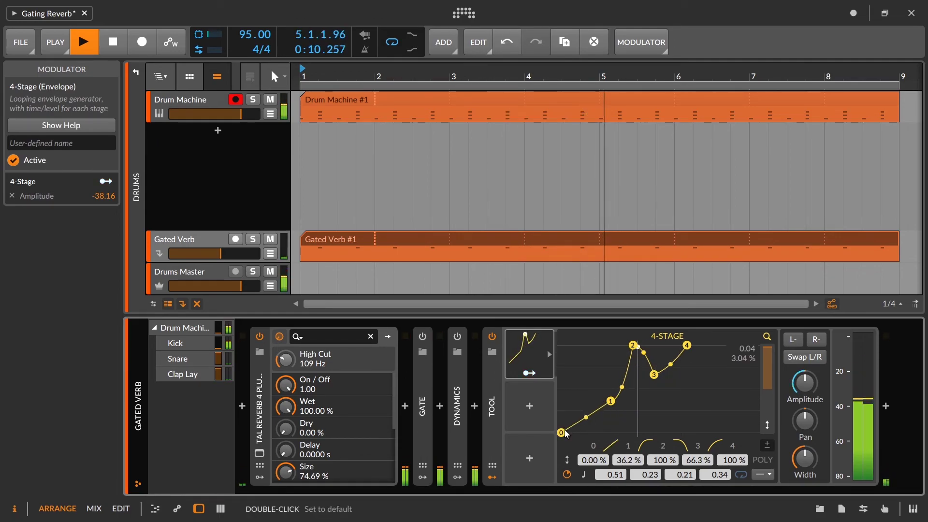
mouse_move(560, 432)
left_mouse_down()
mouse_move(561, 415)
mouse_move(561, 433)
left_mouse_up()
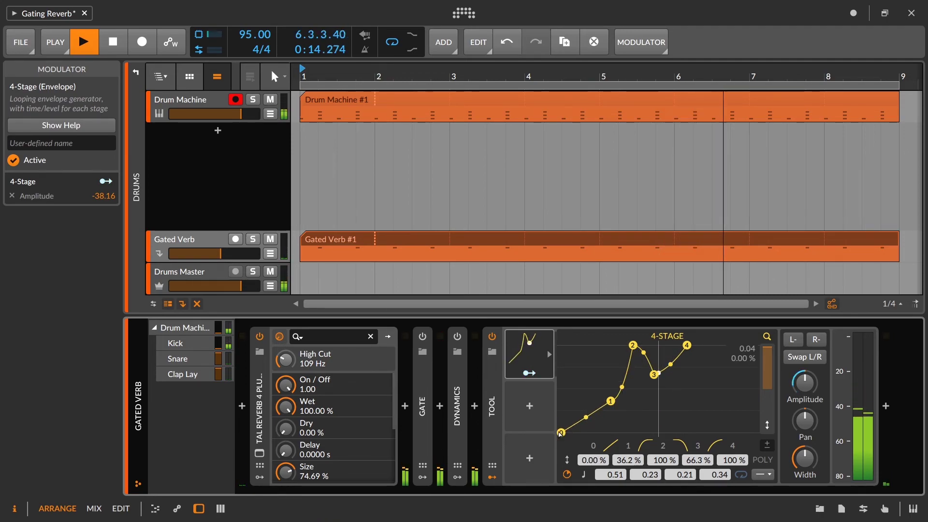
left_click_drag(561, 432, 555, 409)
left_click_drag(611, 401, 583, 416)
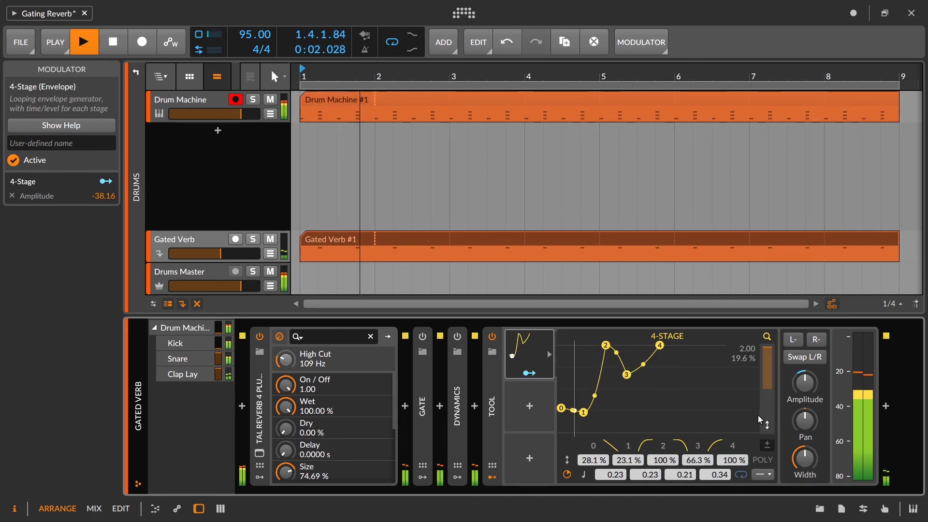
left_click_drag(605, 345, 610, 363)
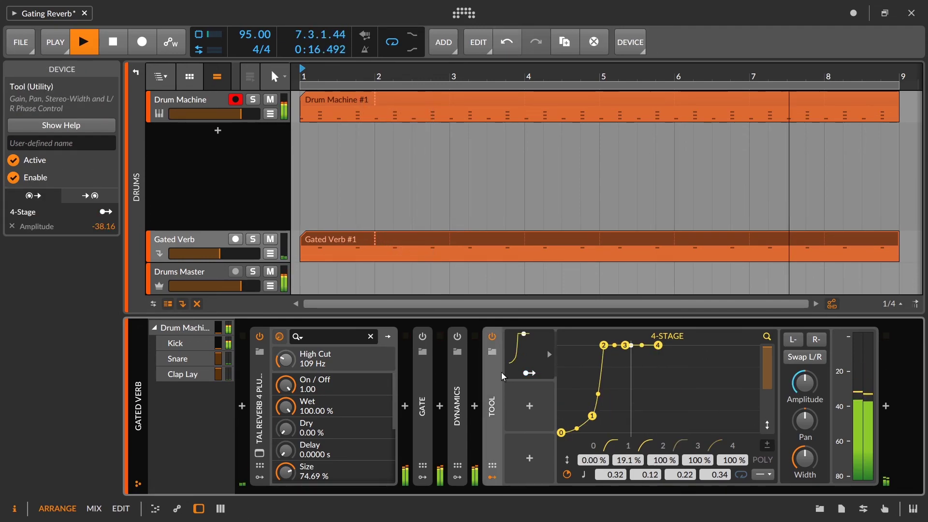
key("space")
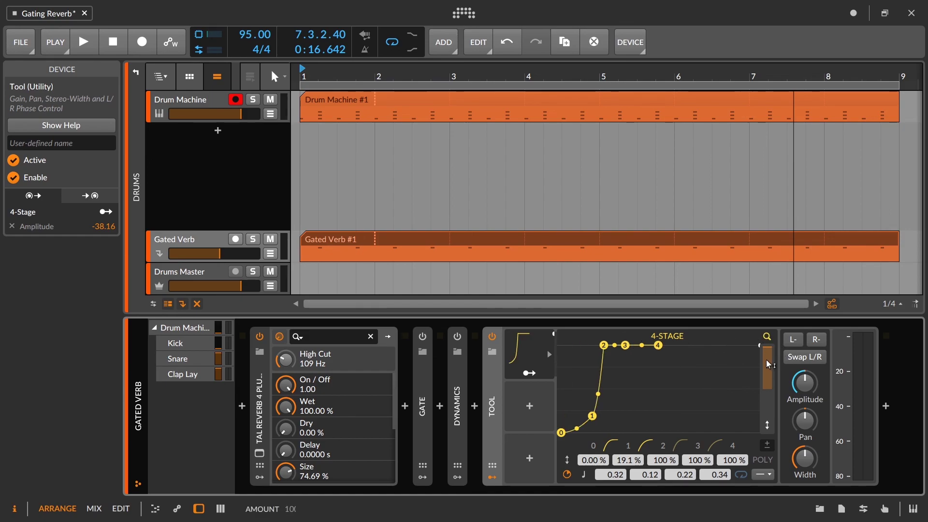
Display the 4-Stage modulator's settings in the Inspector instead of the Tool's
left_click(756, 345)
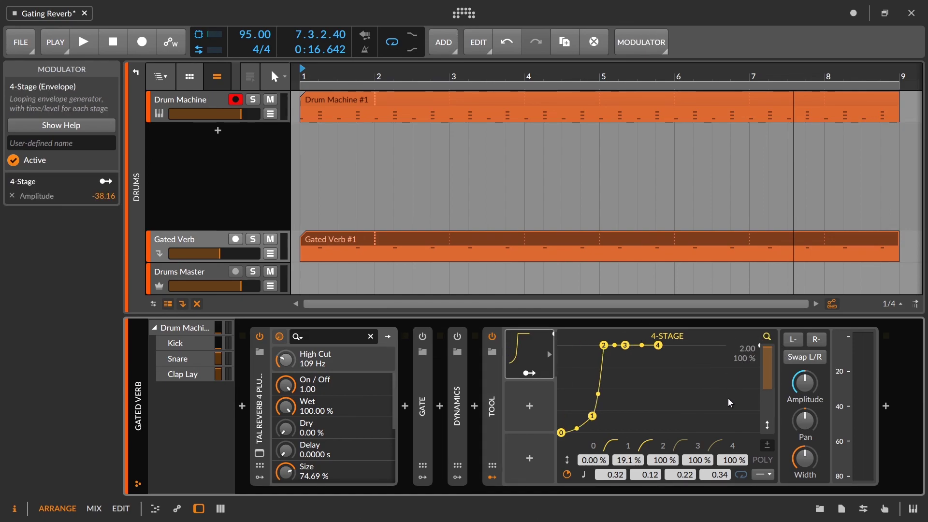